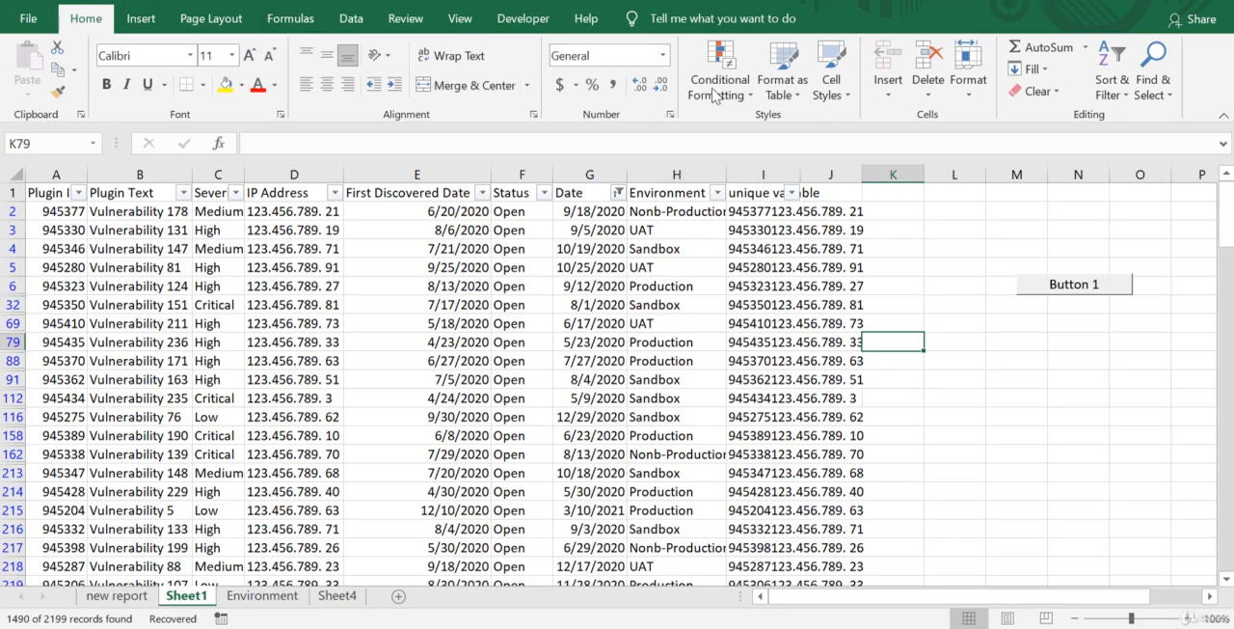
Create a formula-based conditional formatting rule with the formula =today()-G1<0.
left_click(739, 102)
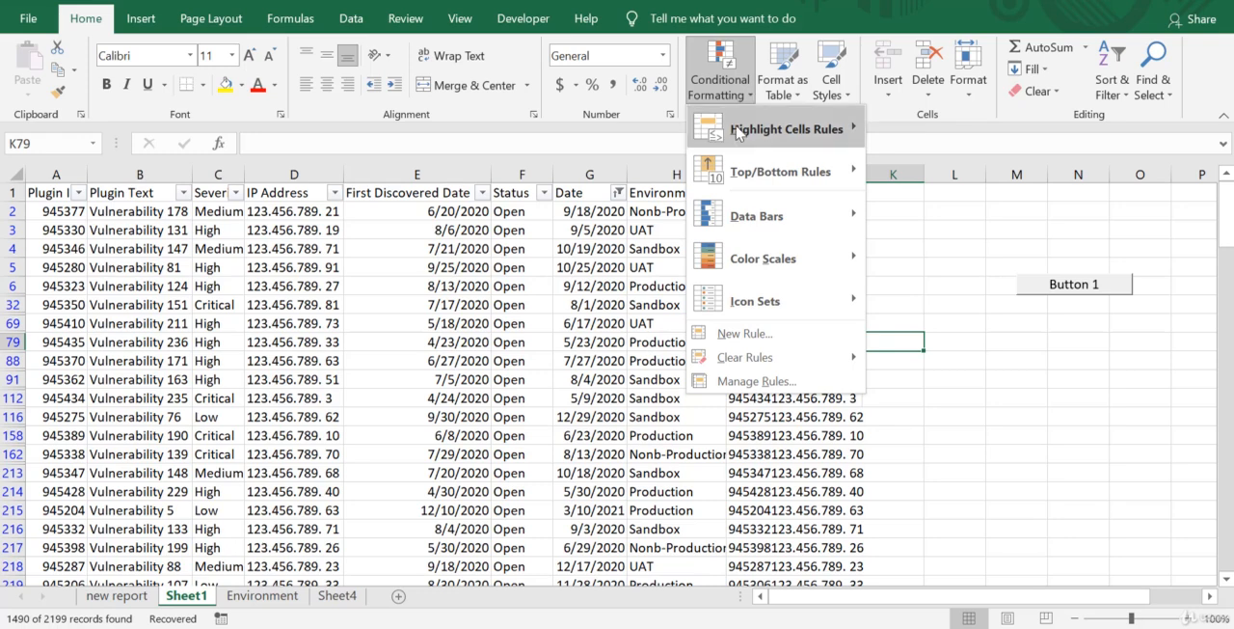
left_click(744, 333)
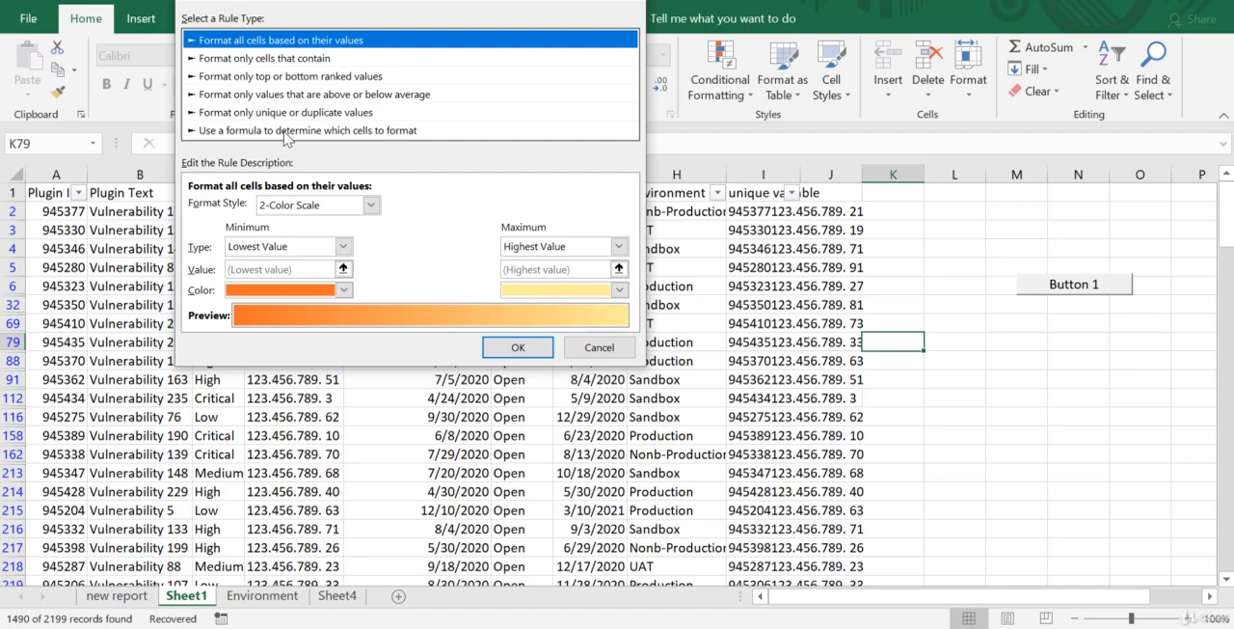
left_click(286, 131)
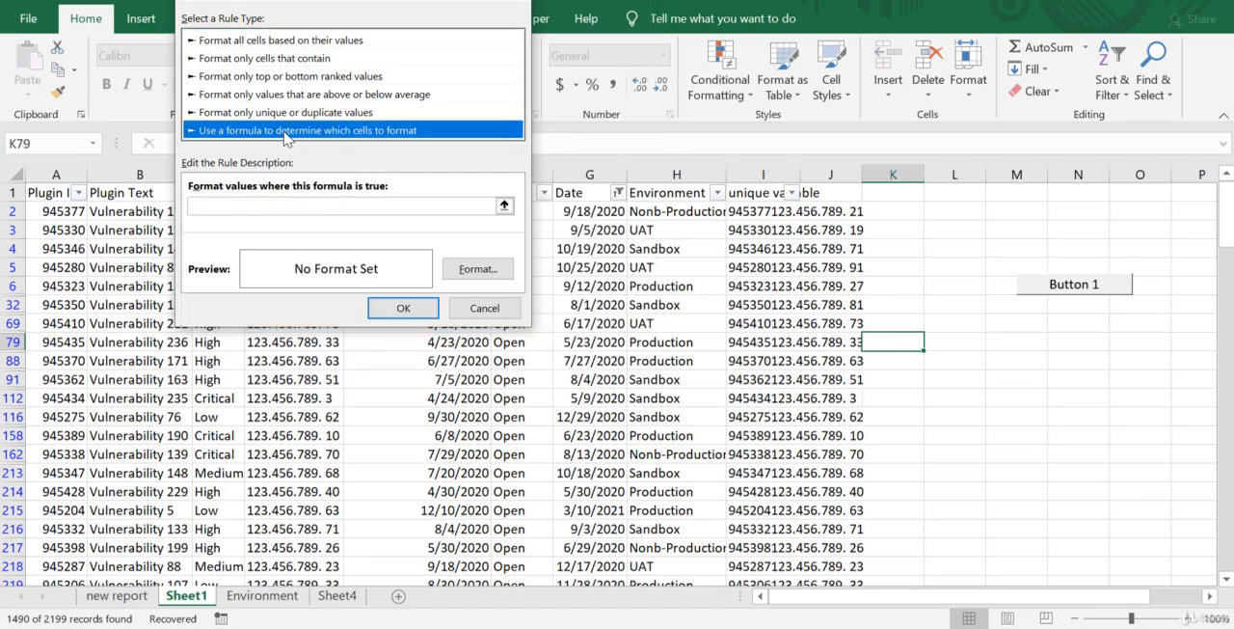
left_click(303, 207)
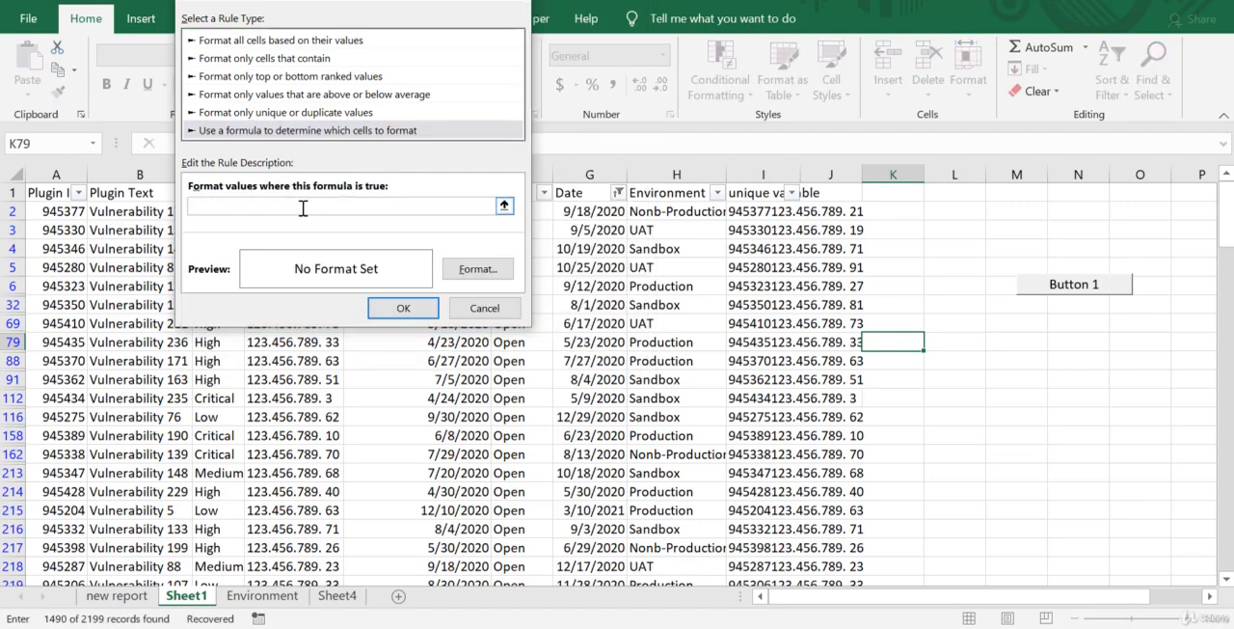
type("=toda")
type("G")
type("0")
Give the new rule a yellow fill and save the rule.
left_click(476, 268)
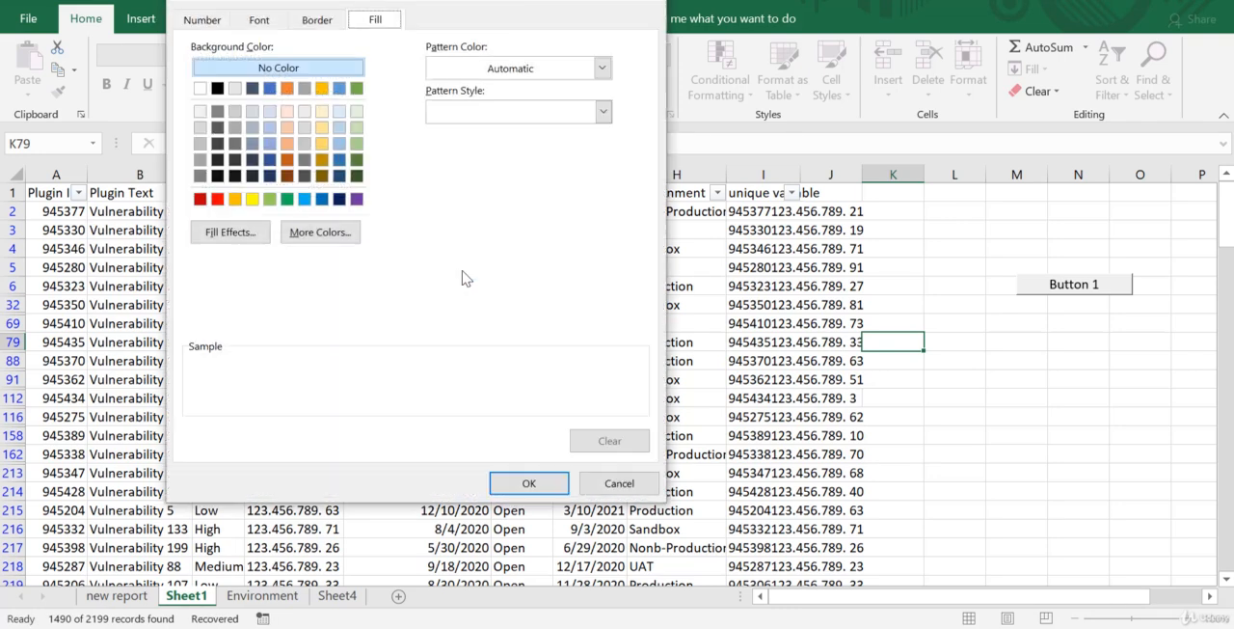
left_click(251, 199)
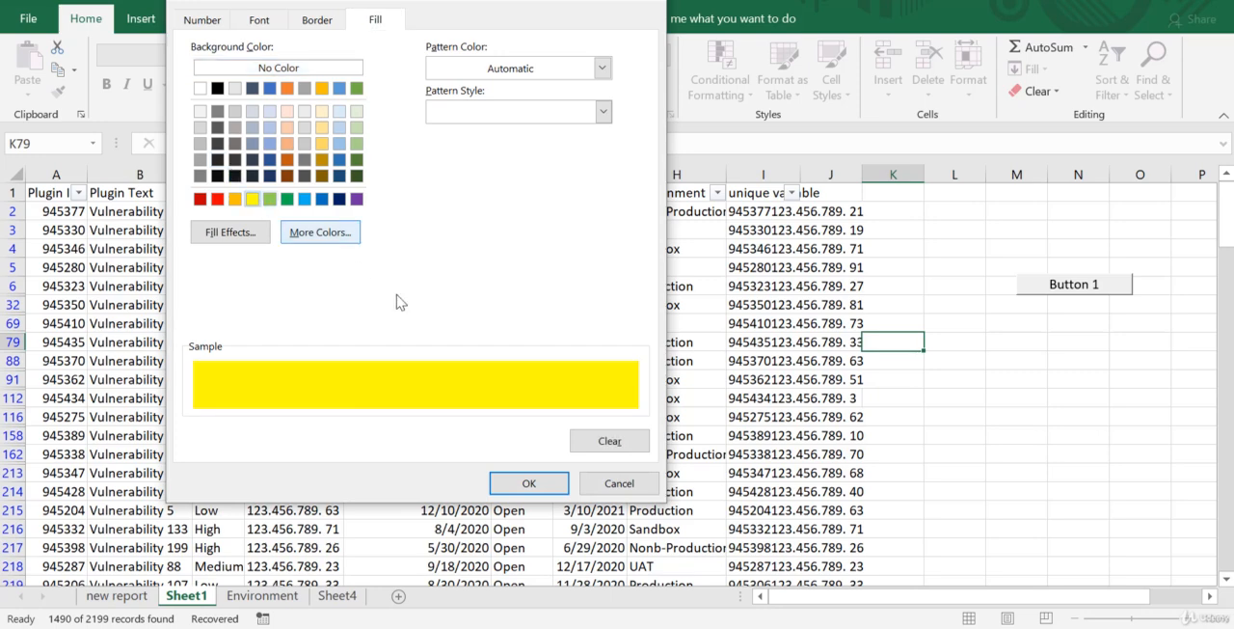
left_click(548, 487)
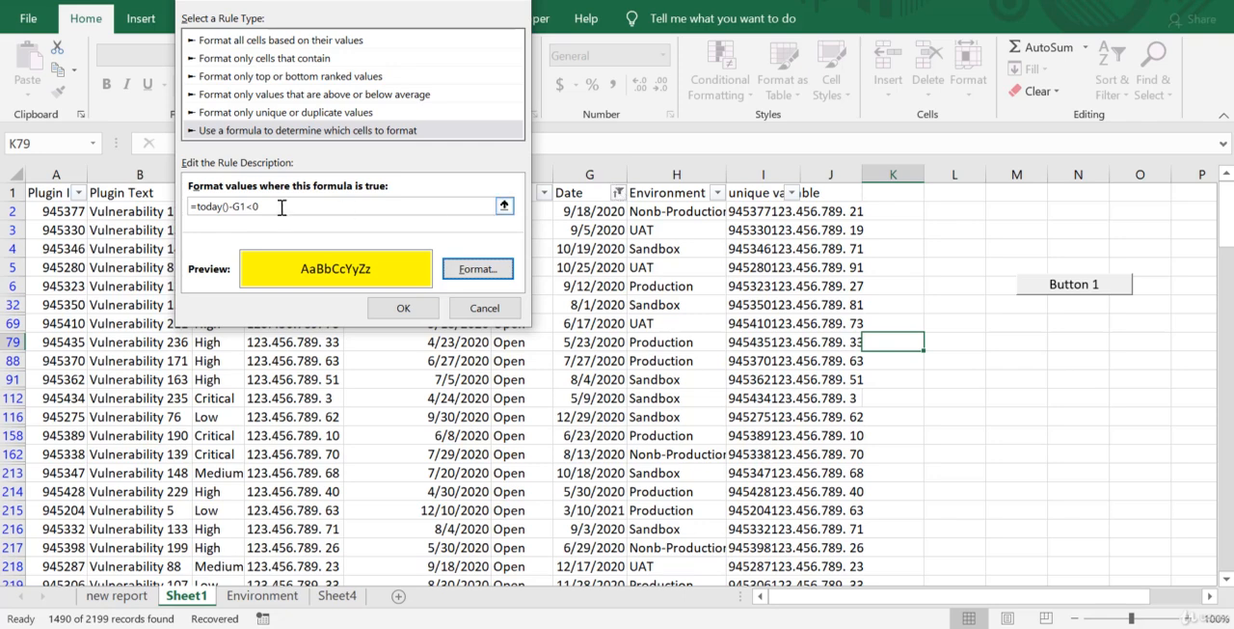
left_click(404, 308)
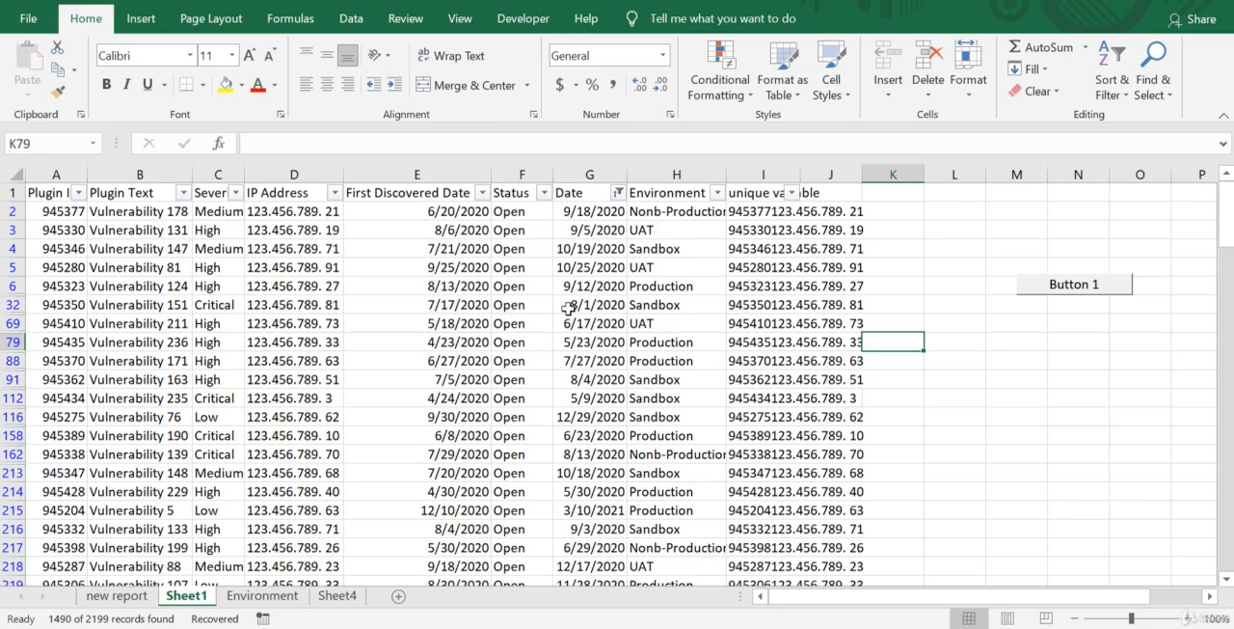
Change the range the yellow formatting rule applies to so that it covers all of column G, =$G:$G.
left_click(730, 101)
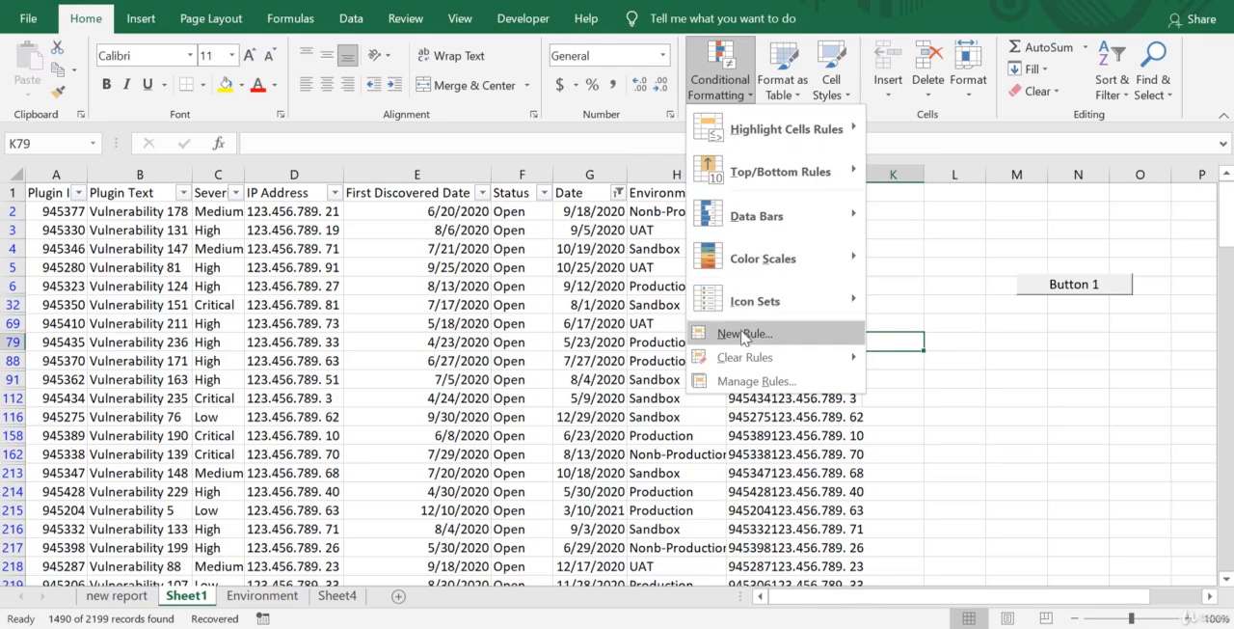
left_click(757, 380)
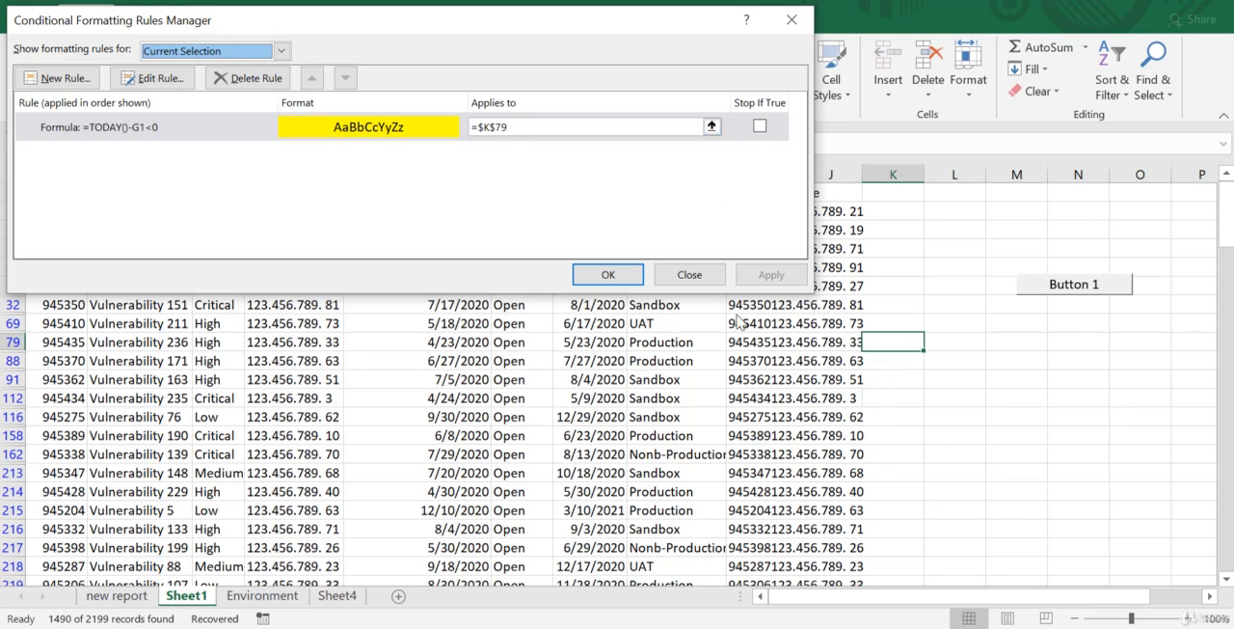
left_click(540, 127)
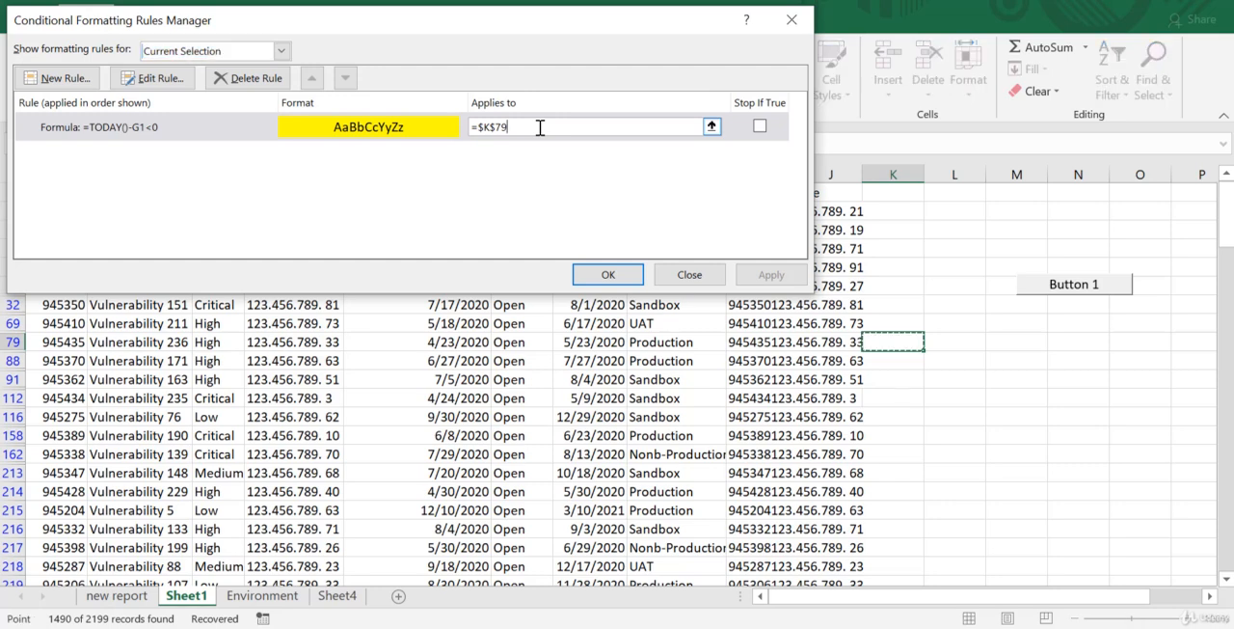
key("BackSpace")
key("BackSpace")
key("BackSpace")
key("BackSpace")
key("BackSpace")
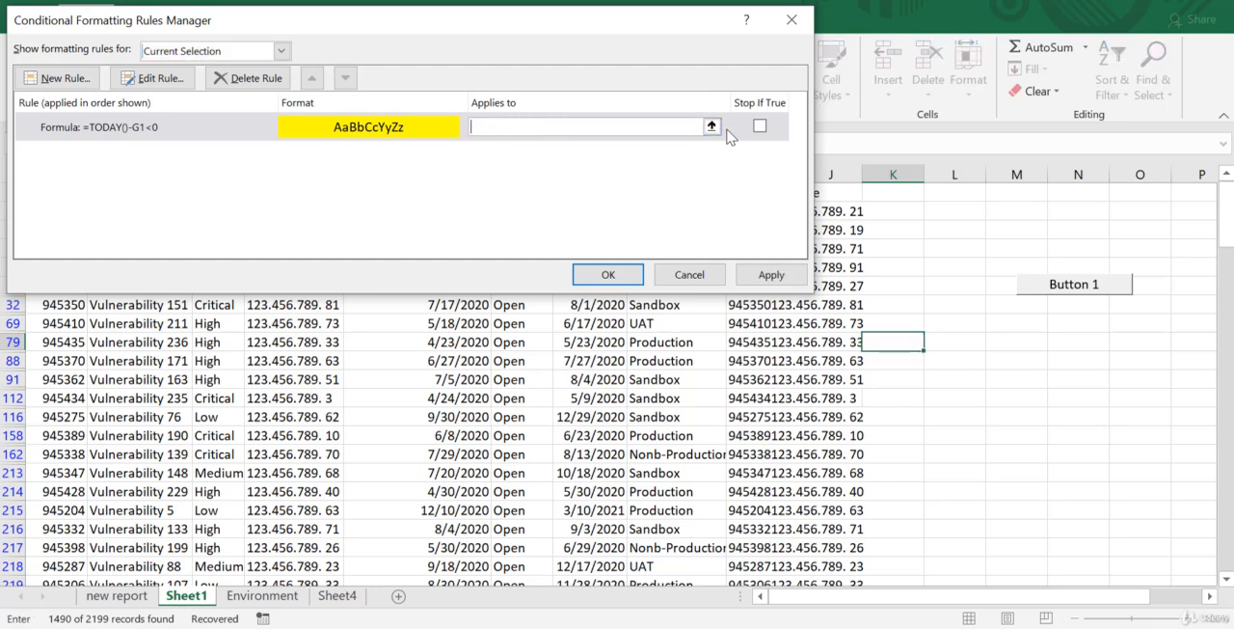
left_click(712, 126)
left_click_drag(704, 27, 1131, 348)
left_click(590, 173)
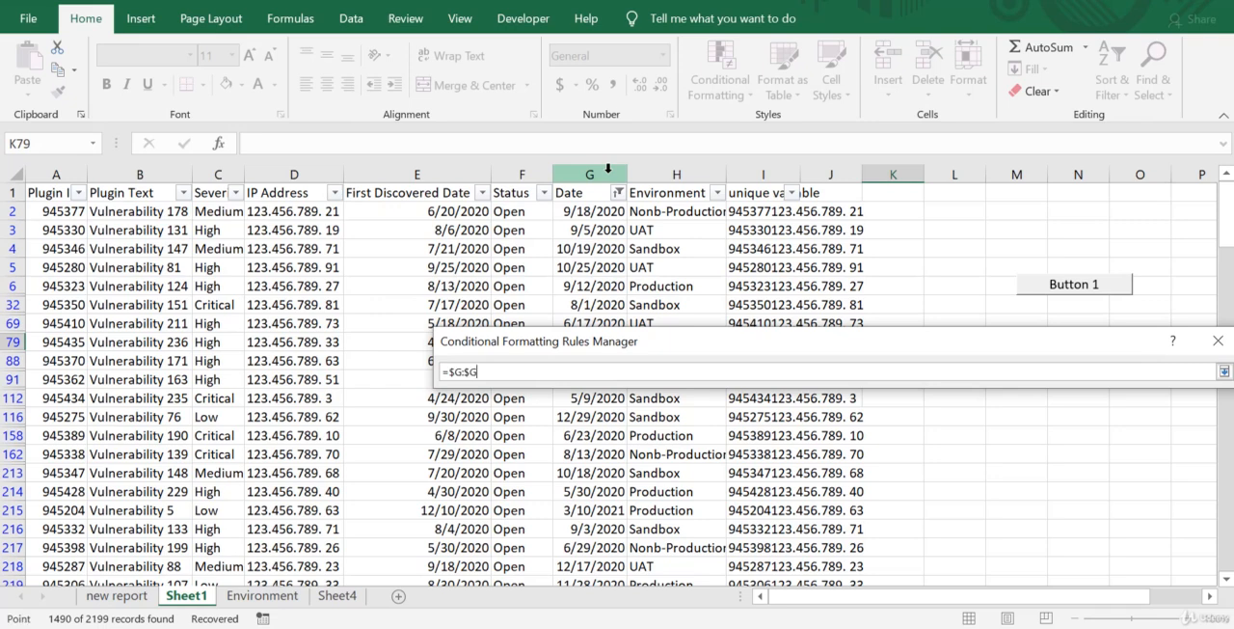
left_click_drag(789, 343, 469, 196)
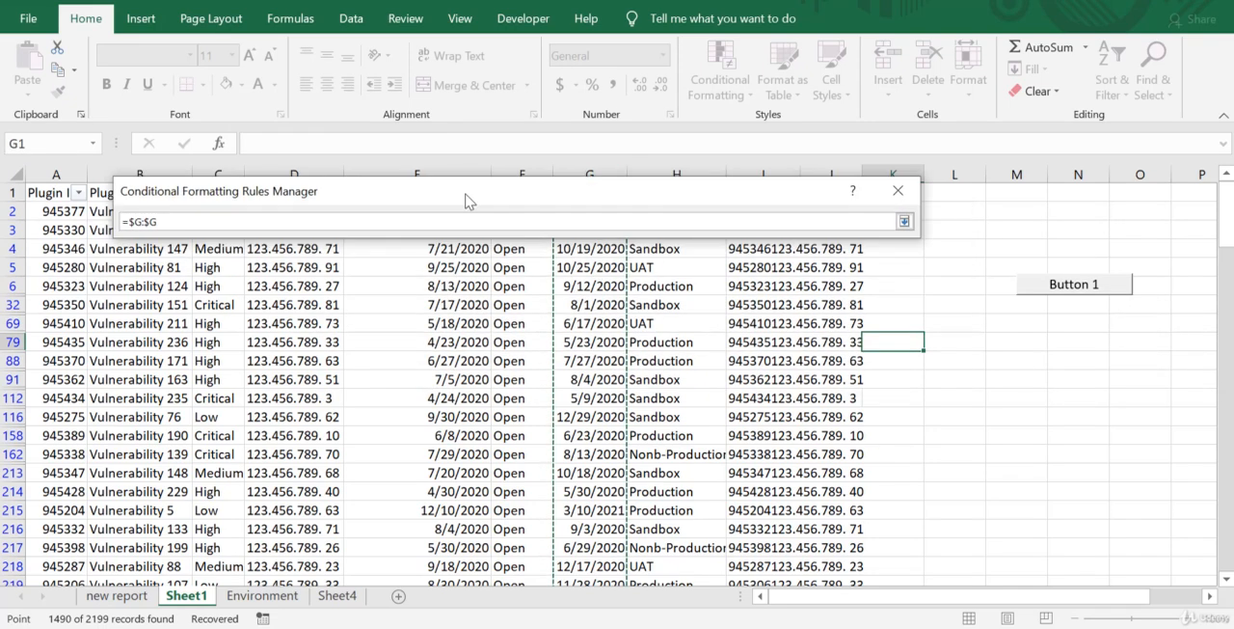
left_click(905, 223)
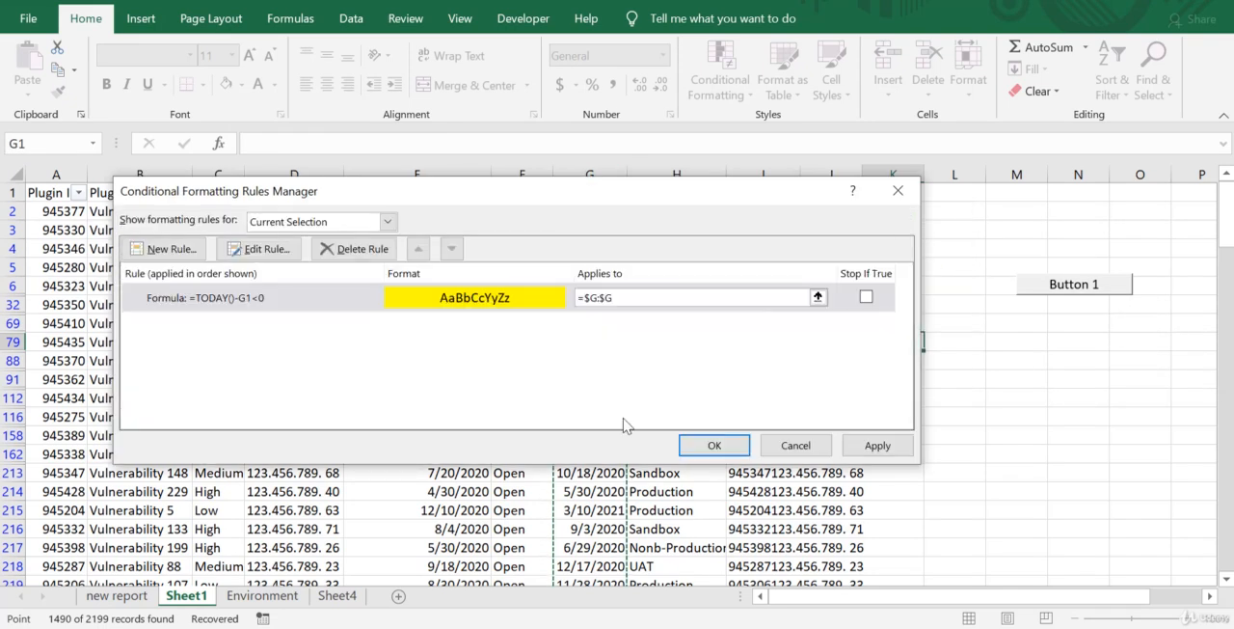
left_click(714, 444)
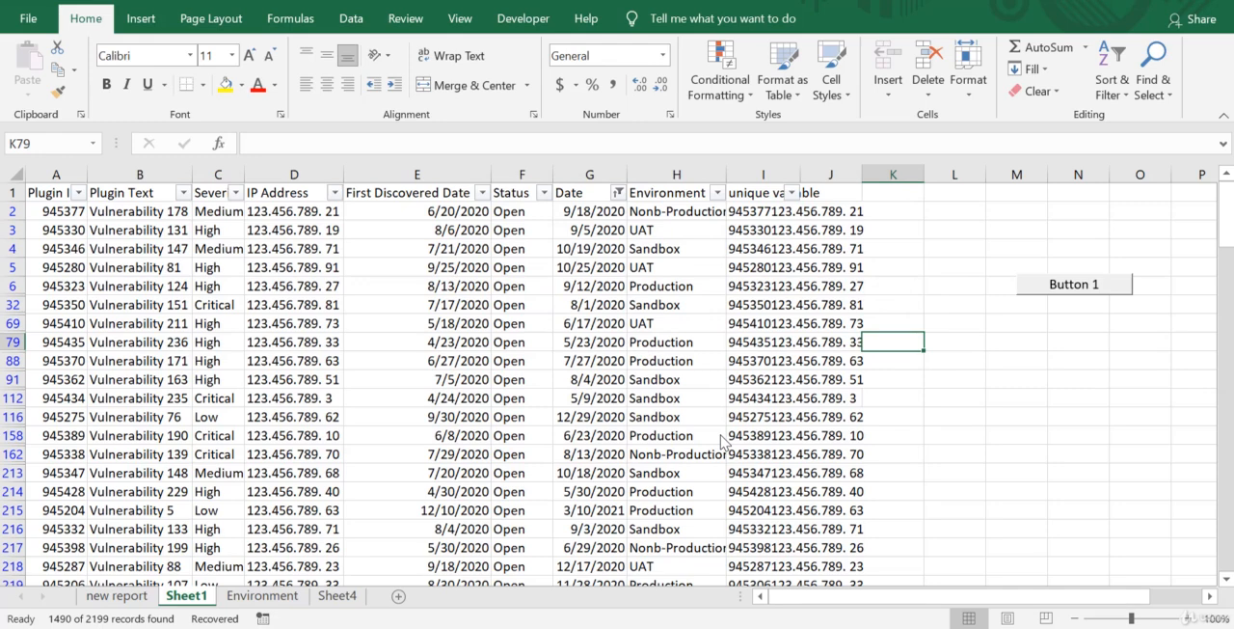
Examine which due dates in the Date column are highlighted, going well down the list and back to the header.
left_click(656, 417)
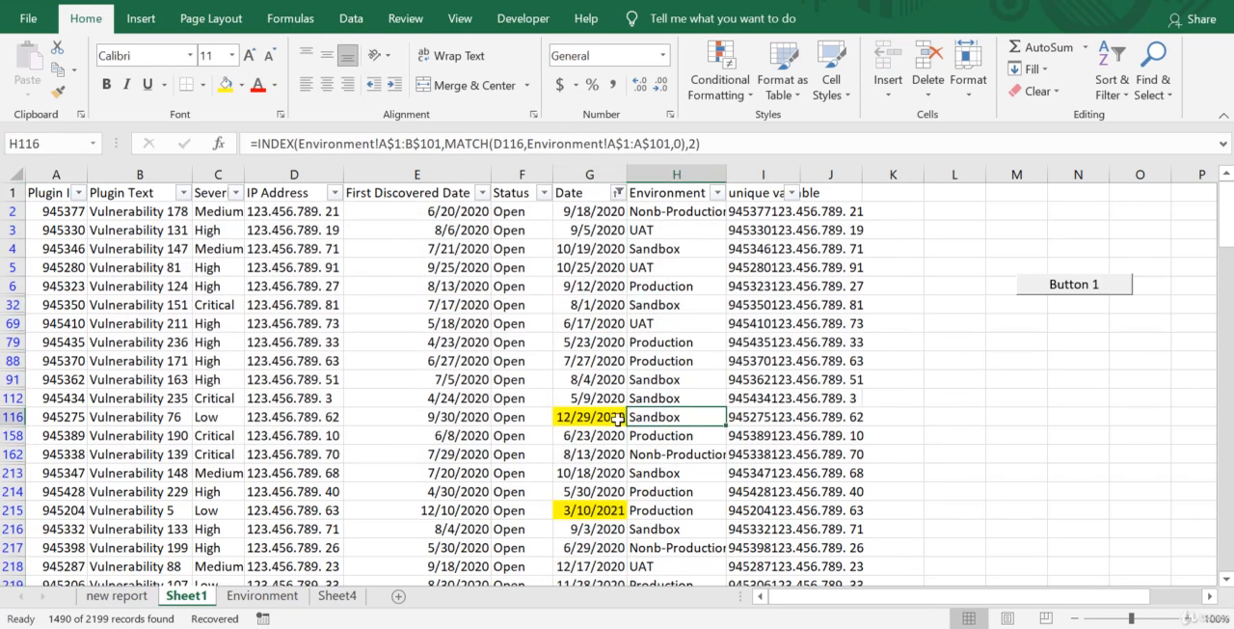
left_click(607, 512)
key("Down")
key("Down")
key("Down")
key("Down")
key("Down")
key("Down")
key("Down")
key("Down")
key("Down")
key("Down")
key("Down")
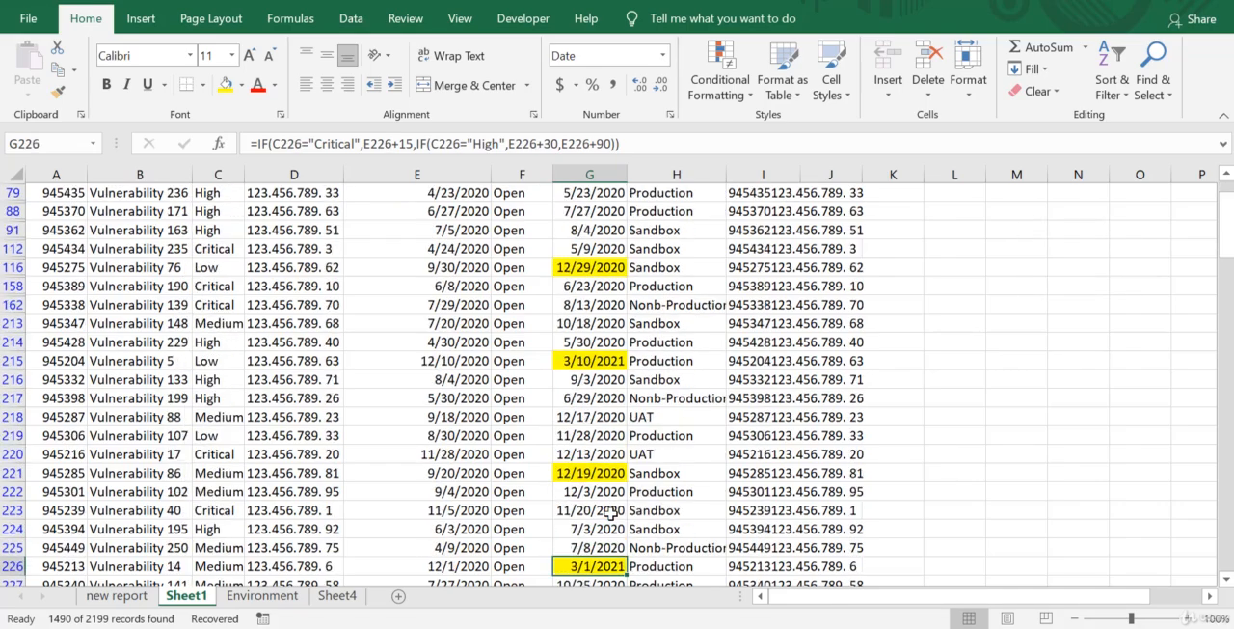
key("Down")
key("Down")
key("Down")
key("Down")
key("Down")
key("Down")
key("Down")
key("Down")
key("Down")
key("Down")
key("Down")
key("Down")
key("Down")
key("Down")
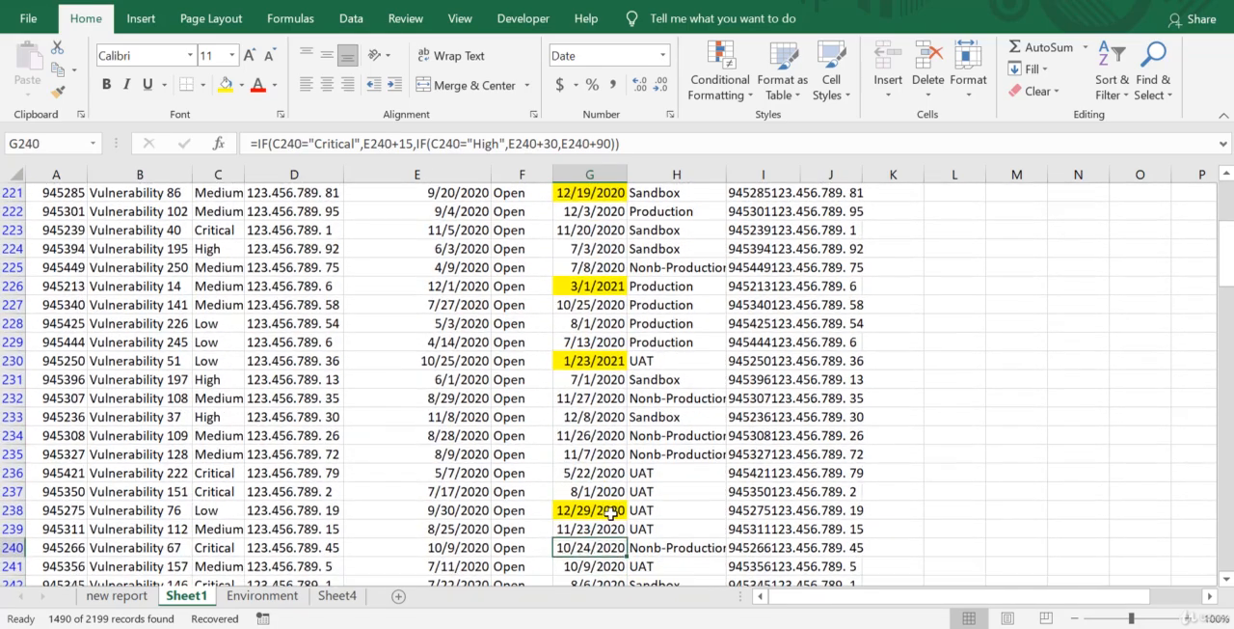
key("Up")
key("Up")
key("Up")
key("Up")
key("Up")
key("Up")
key("Up")
key("Up")
key("Up")
key("Up")
key("Up")
key("Up")
key("Up")
key("Up")
key("Up")
key("Up")
key("Up")
key("Up")
key("Up")
key("Up")
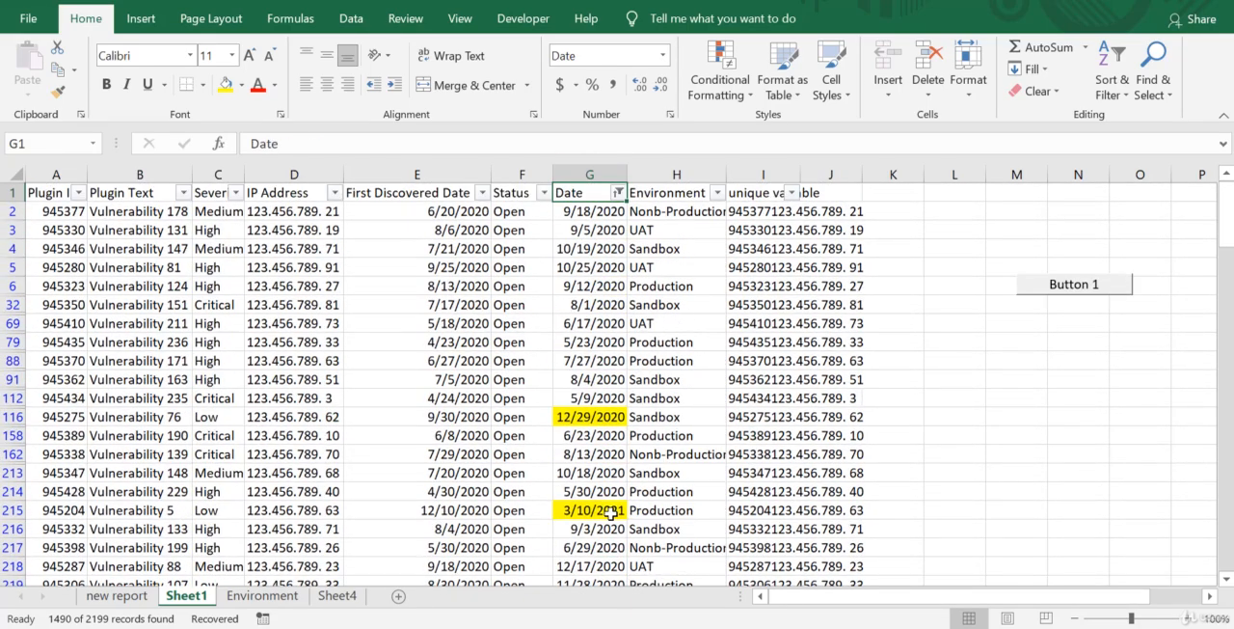
Enter the formula =today() in cell J2.
left_click(825, 214)
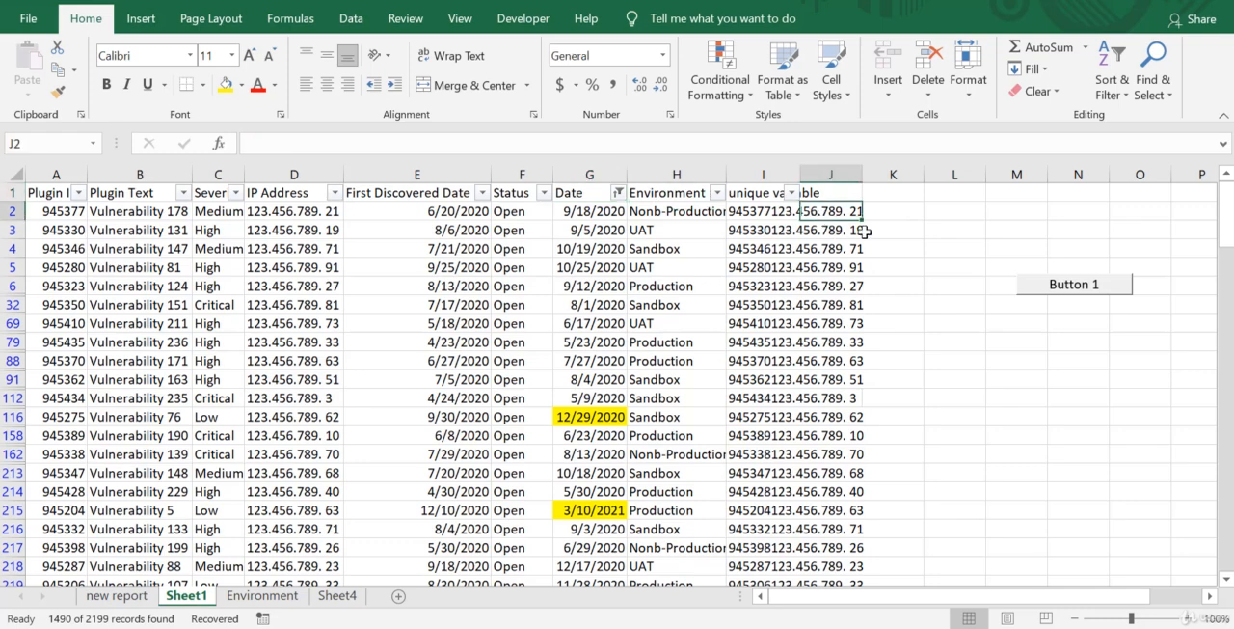
type("=Today")
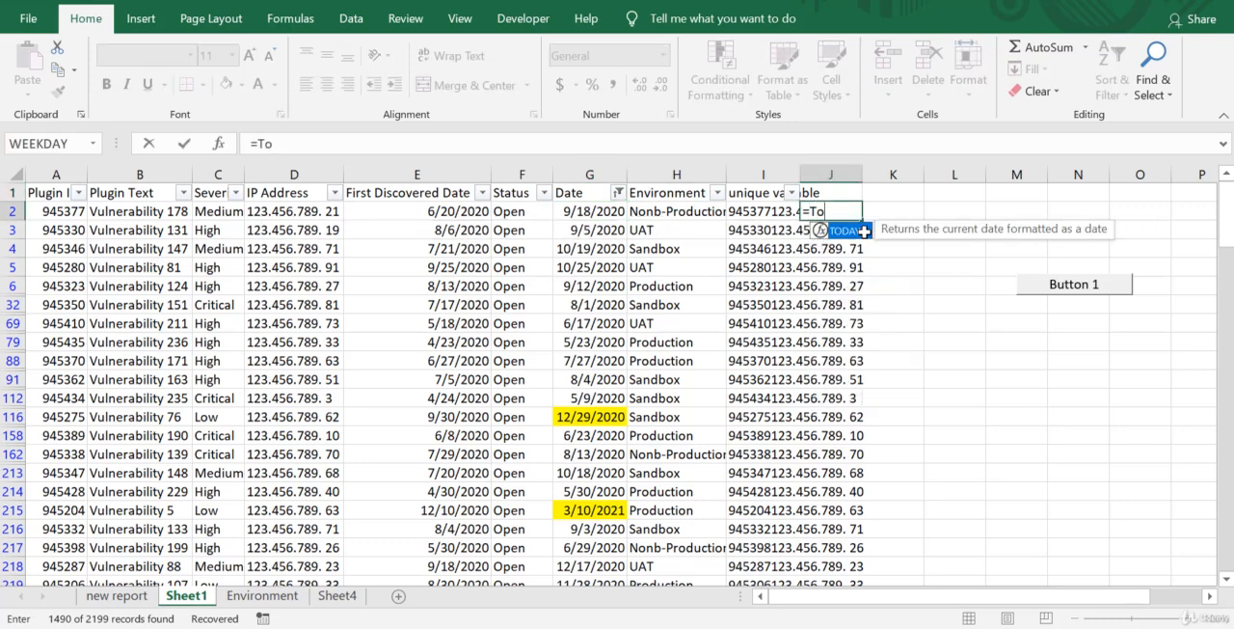
key("BackSpace")
key("BackSpace")
key("BackSpace")
key("BackSpace")
key("BackSpace")
type("today()")
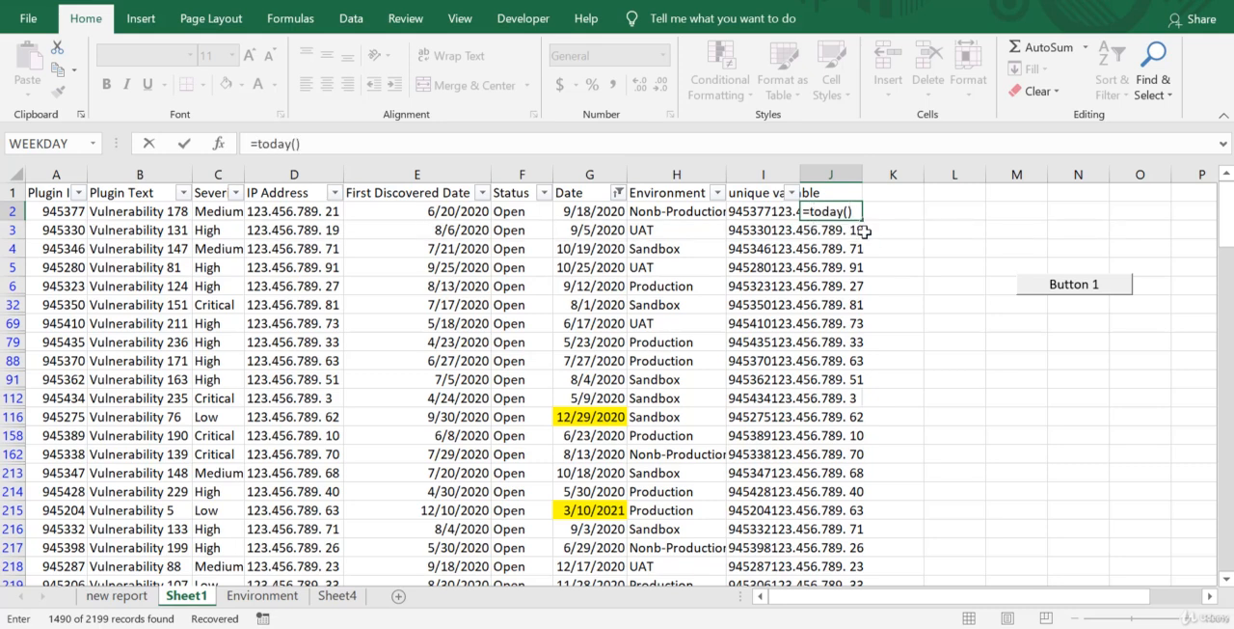
key("Return")
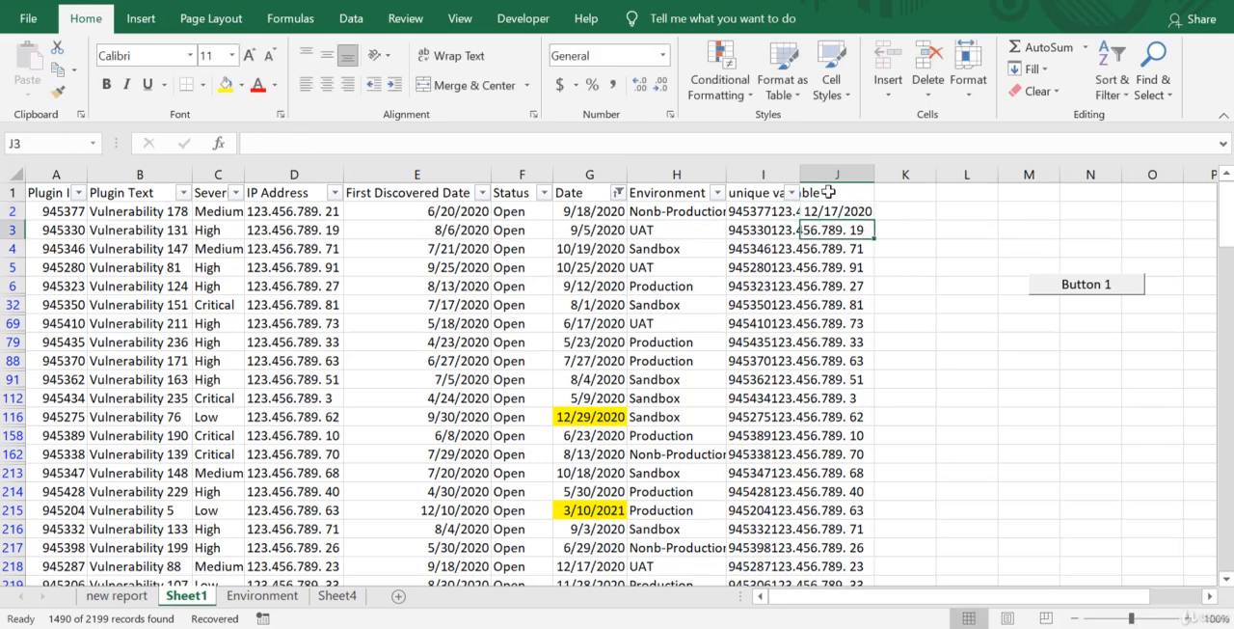
Set the number format of column J to General so that J2 shows its serial number.
left_click(849, 210)
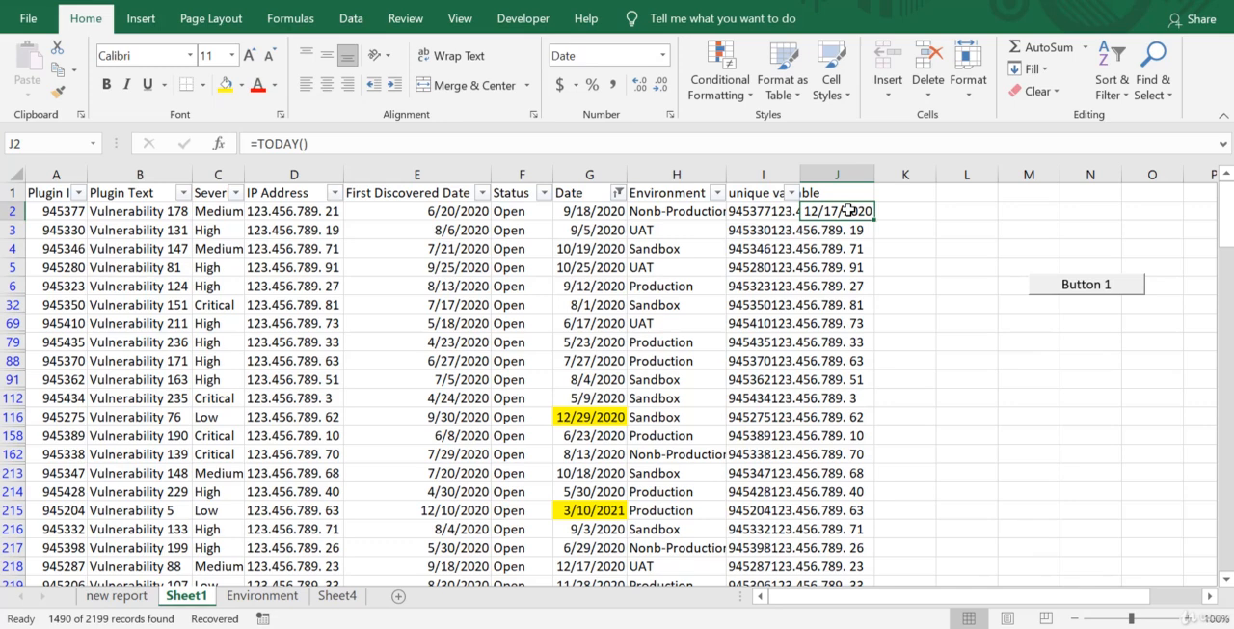
left_click(855, 174)
right_click(856, 175)
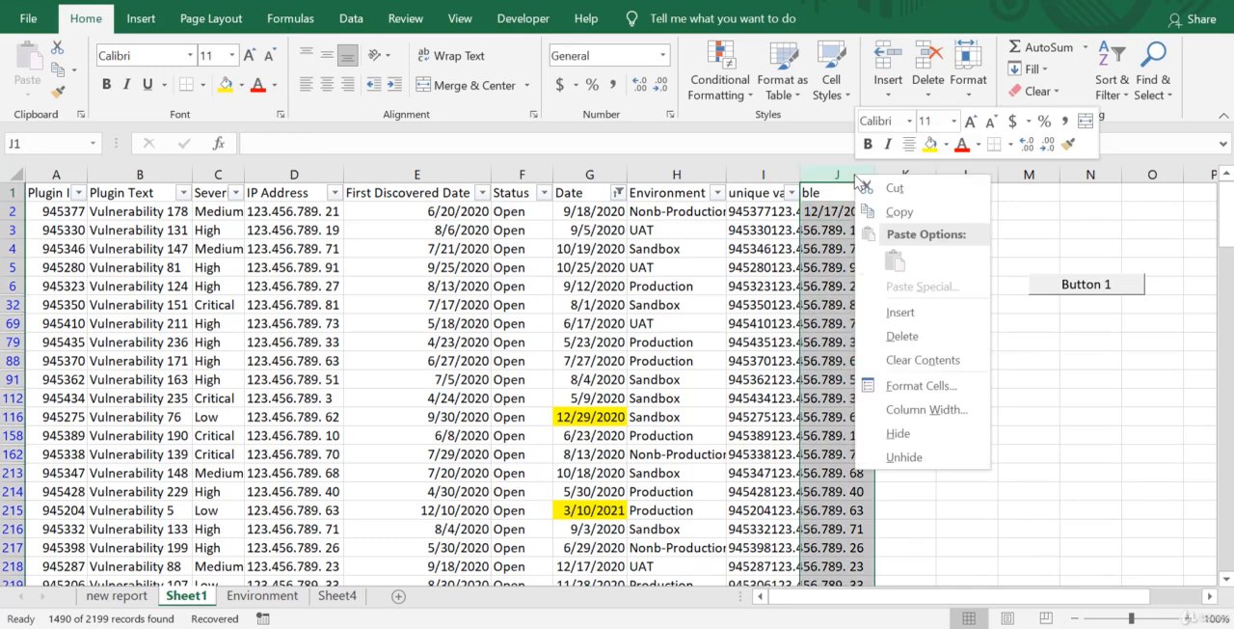
left_click(911, 387)
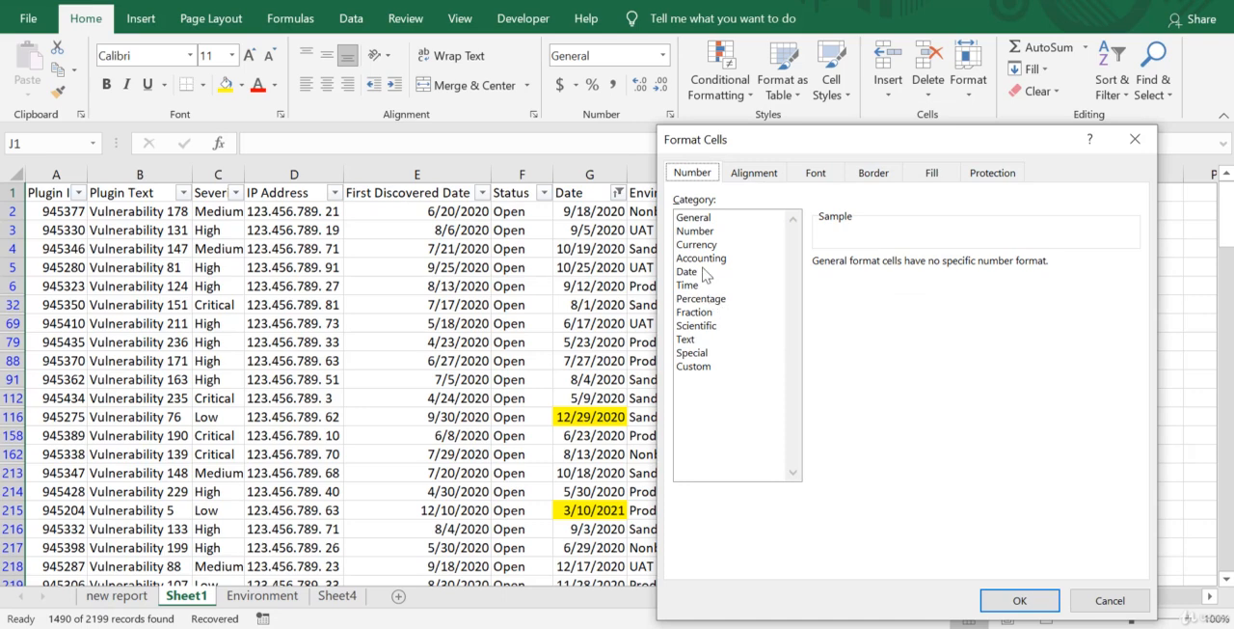
left_click(707, 218)
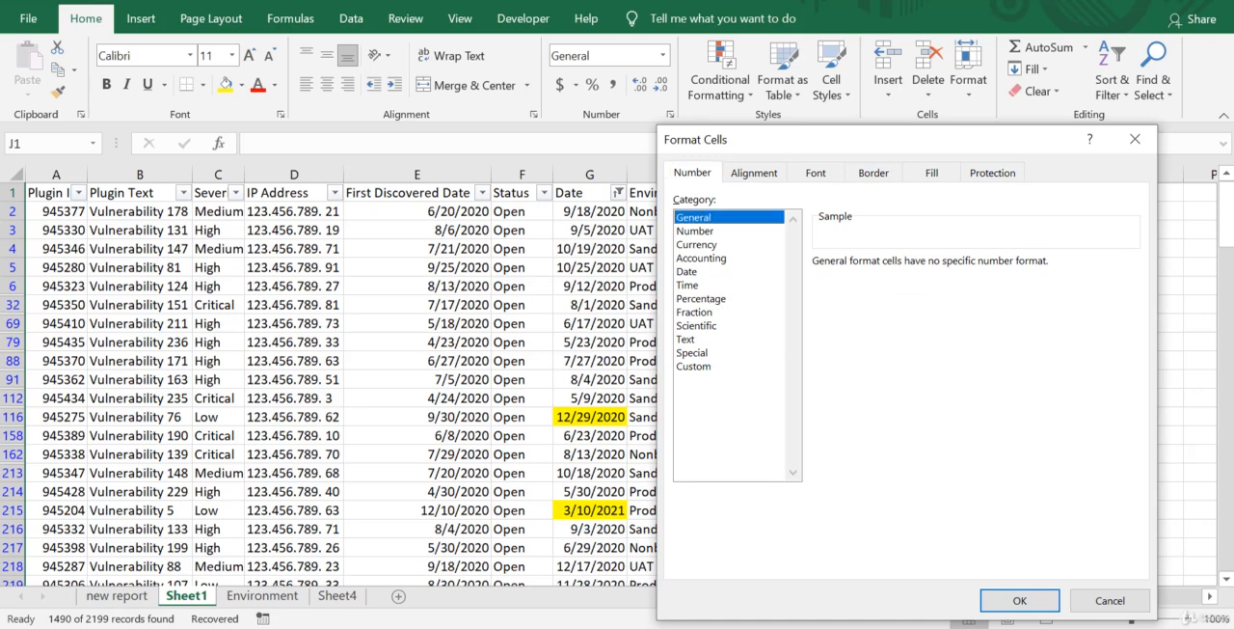
left_click(1020, 599)
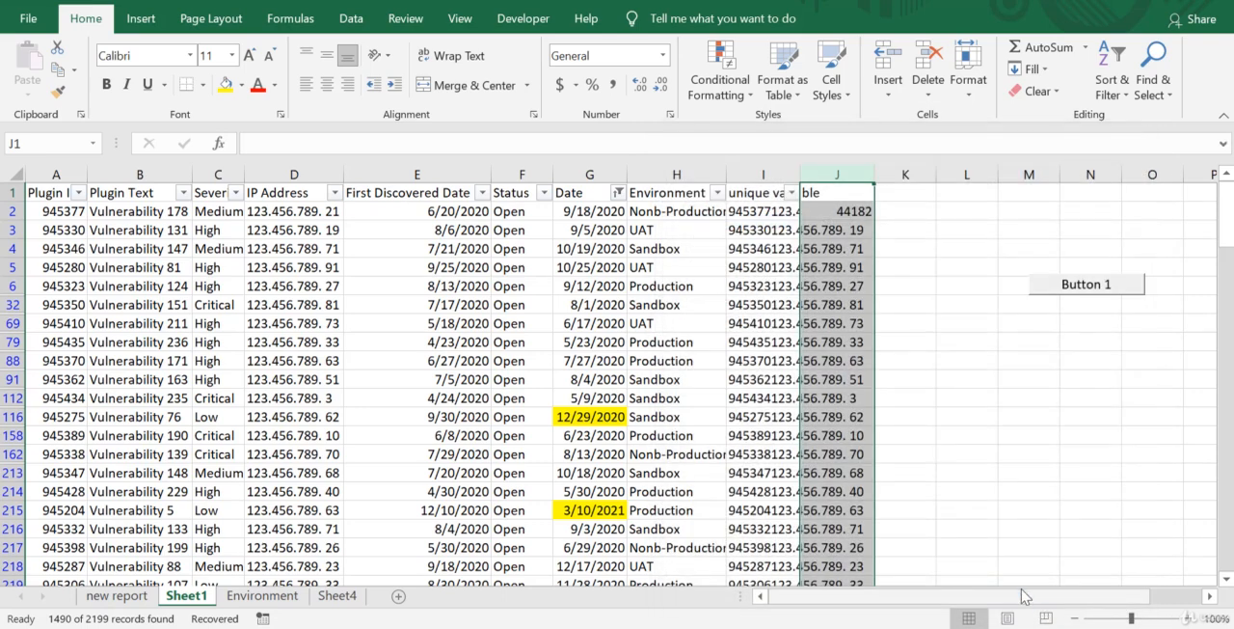
left_click(830, 213)
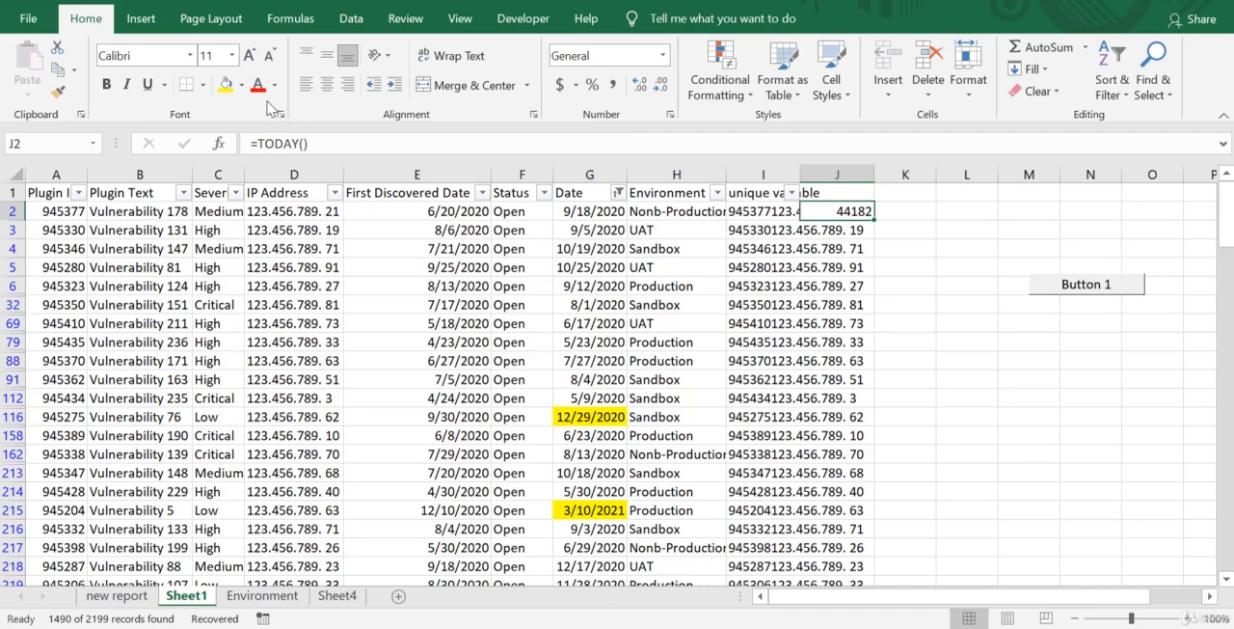
Change the J2 formula to =TODAY()-G2 and set column J back to the General number format.
left_click(337, 145)
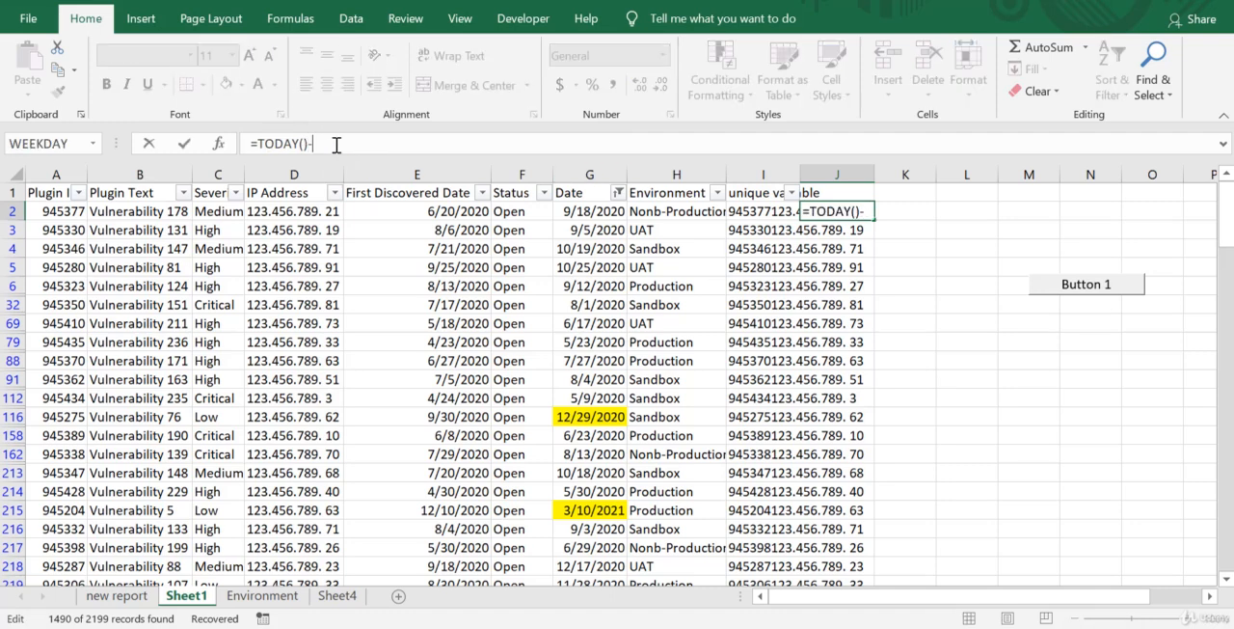
type("-")
left_click(603, 213)
key("Return")
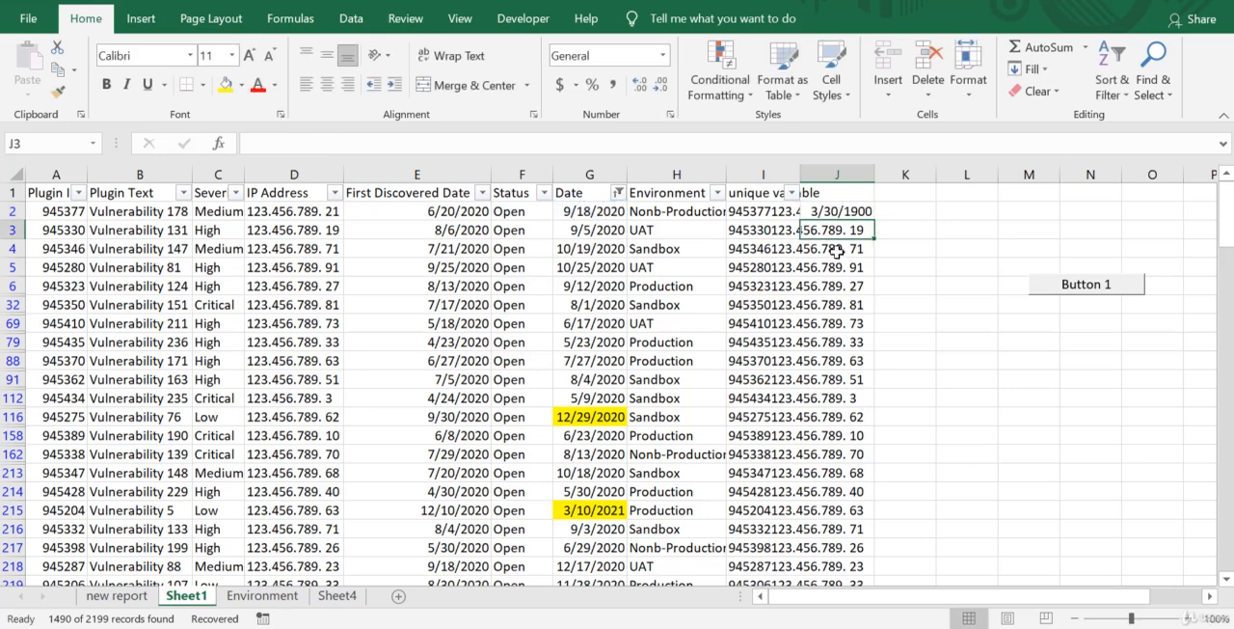
left_click(853, 175)
left_click(891, 229)
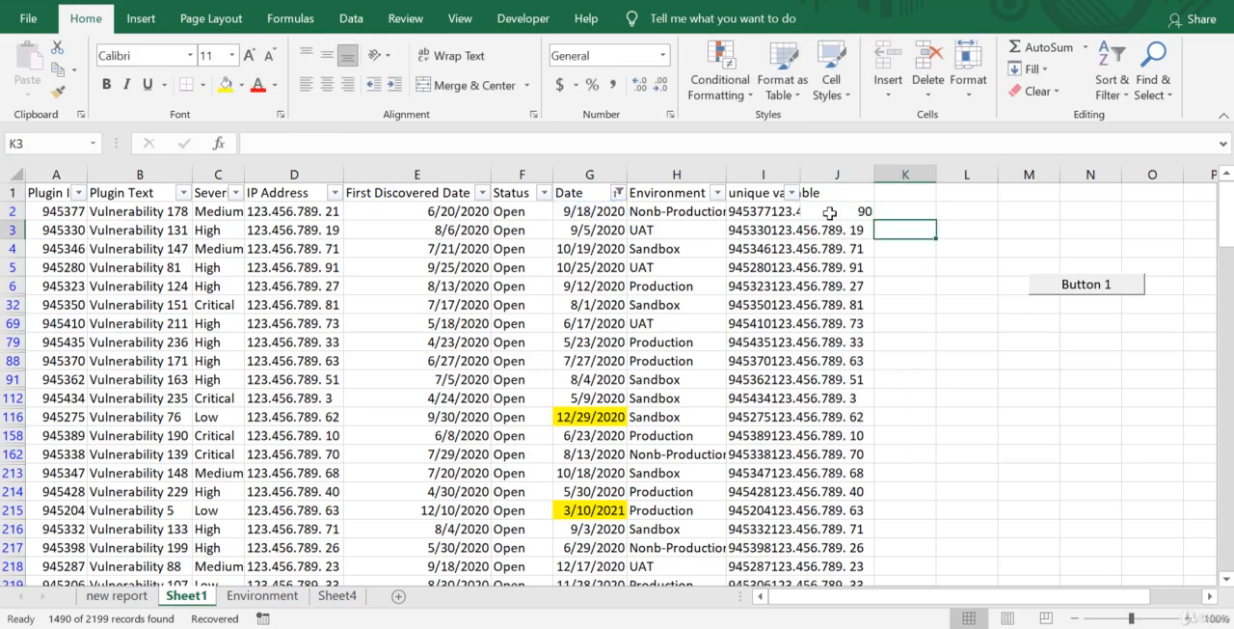
Fill the J2 formula down column J and check the result in row 116.
left_click(837, 212)
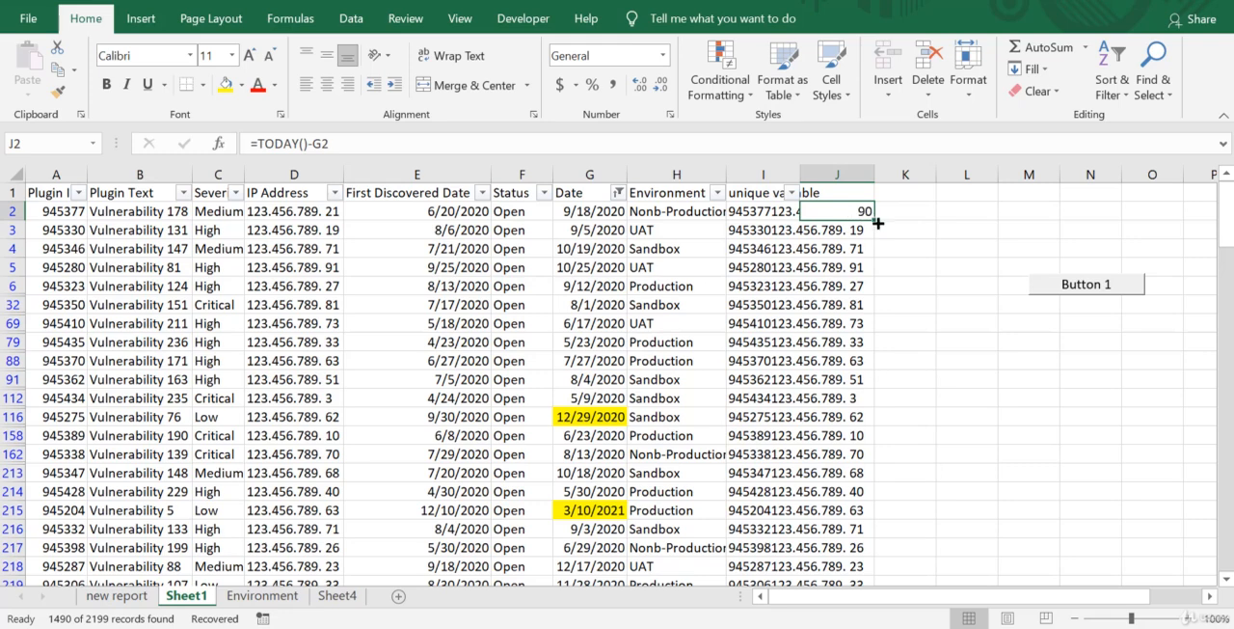
double_click(873, 223)
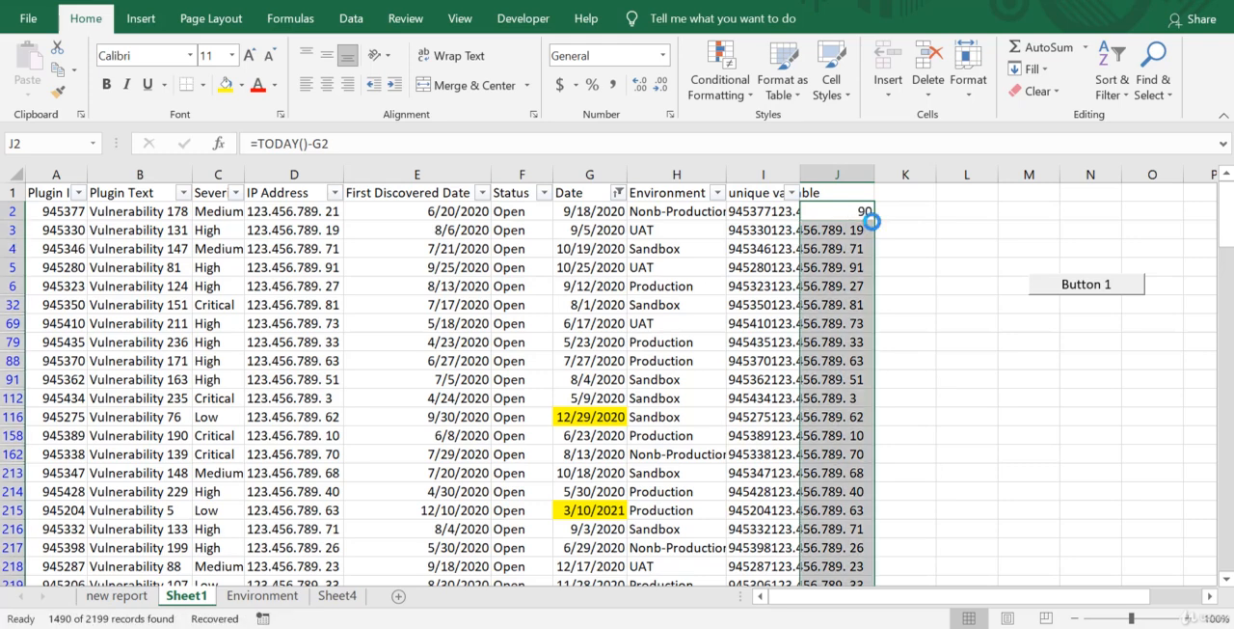
left_click(834, 422)
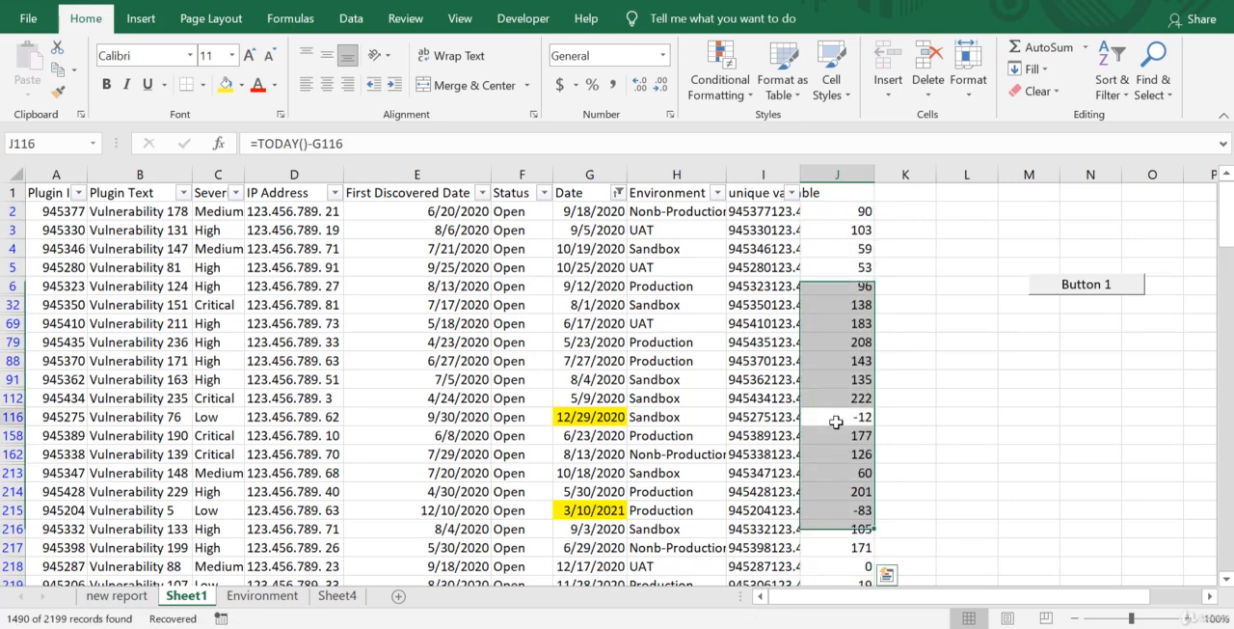
Compare the column J day differences with the highlighted dates in column G from row 116 to row 227.
key("Down")
key("Down")
key("Down")
key("Down")
key("Down")
key("Down")
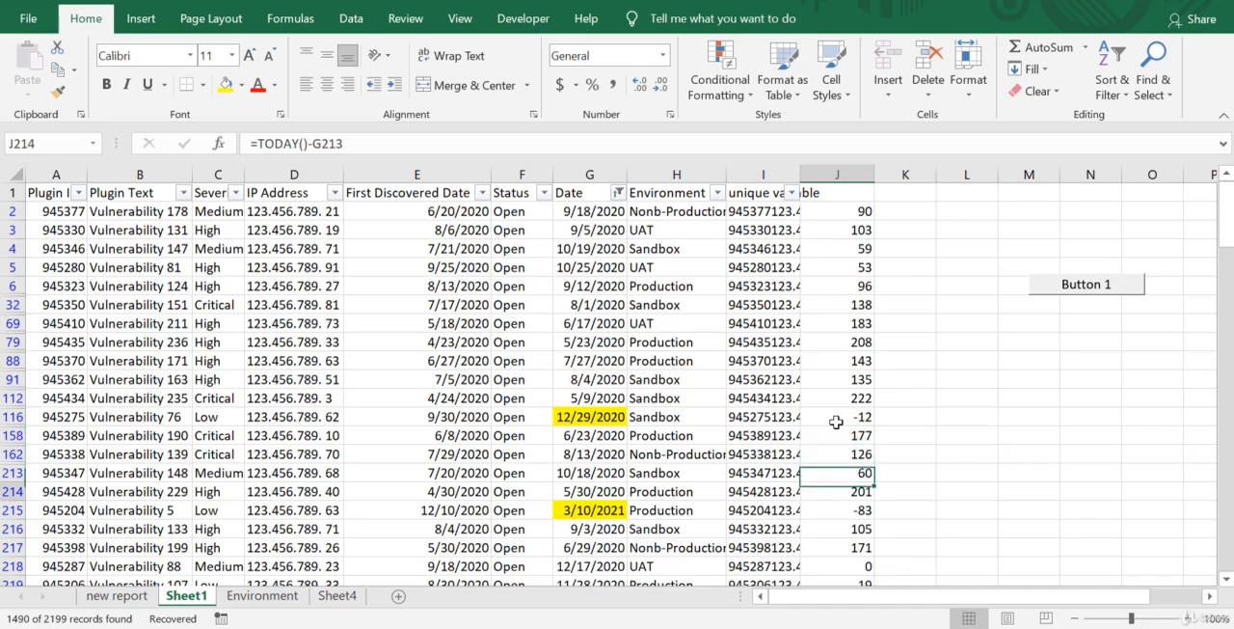
key("Down")
key("Down")
key("Down")
key("Down")
key("Down")
key("Down")
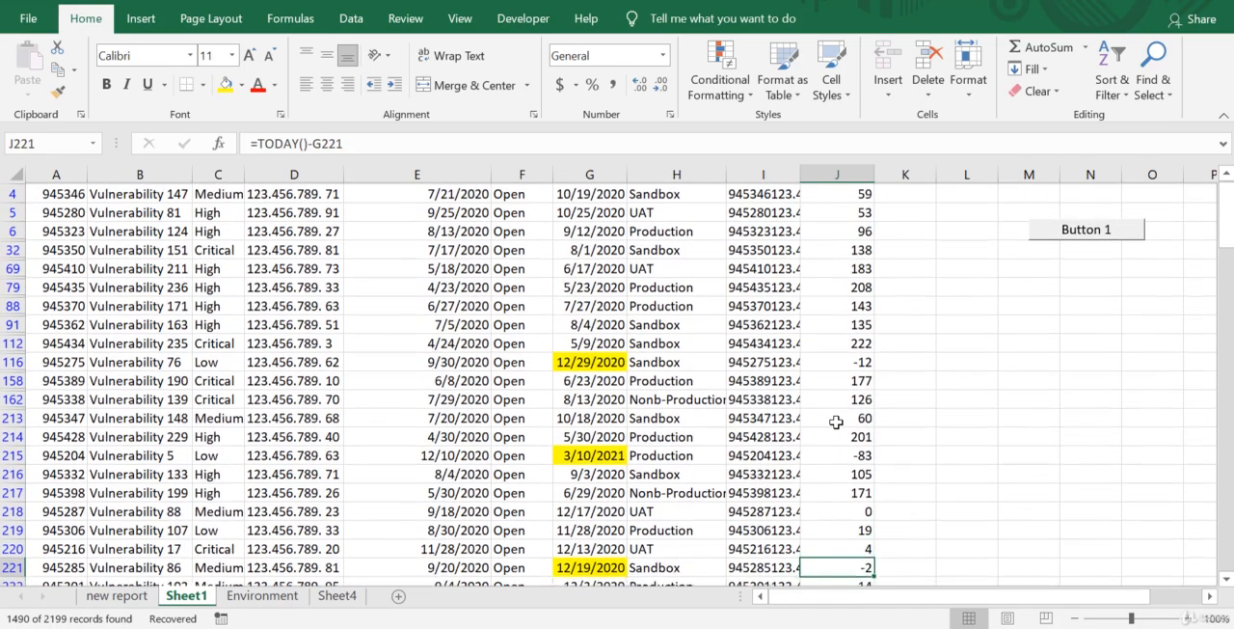
key("Down")
key("Down")
key("Down")
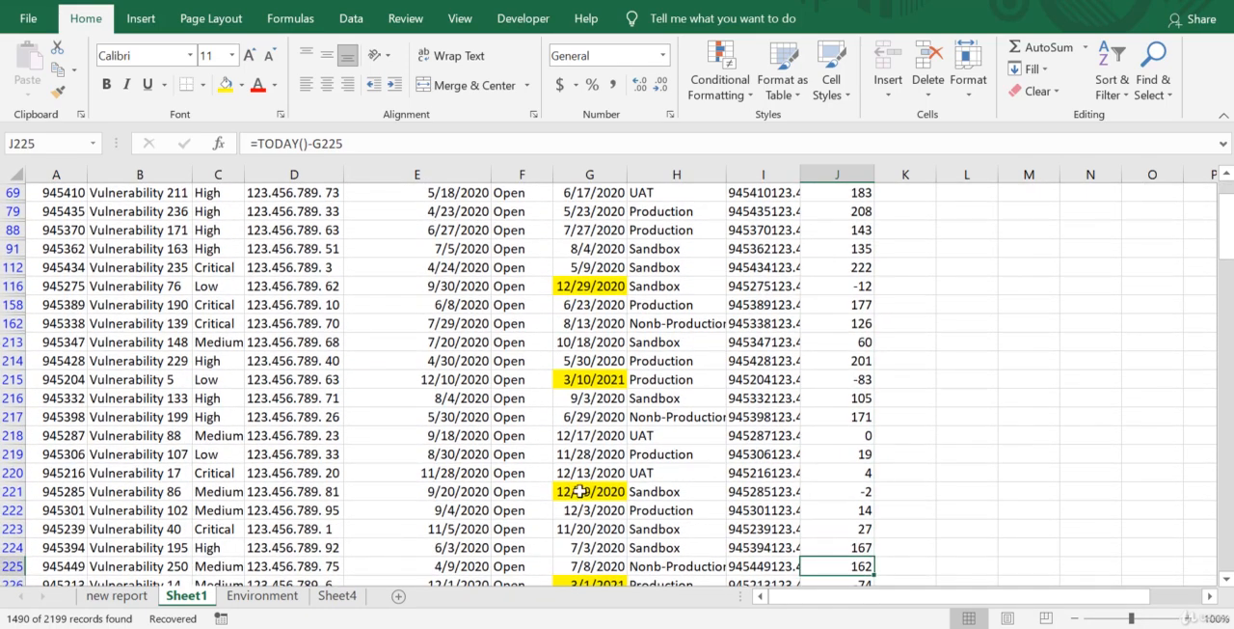
key("Down")
key("Down")
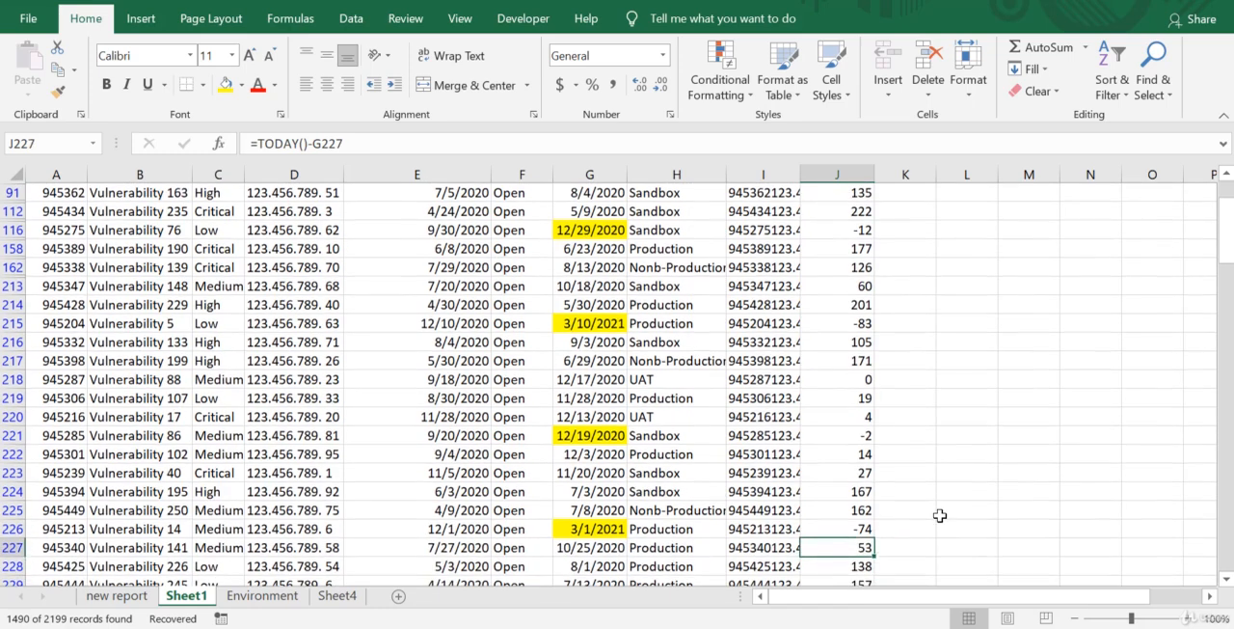
key("Up")
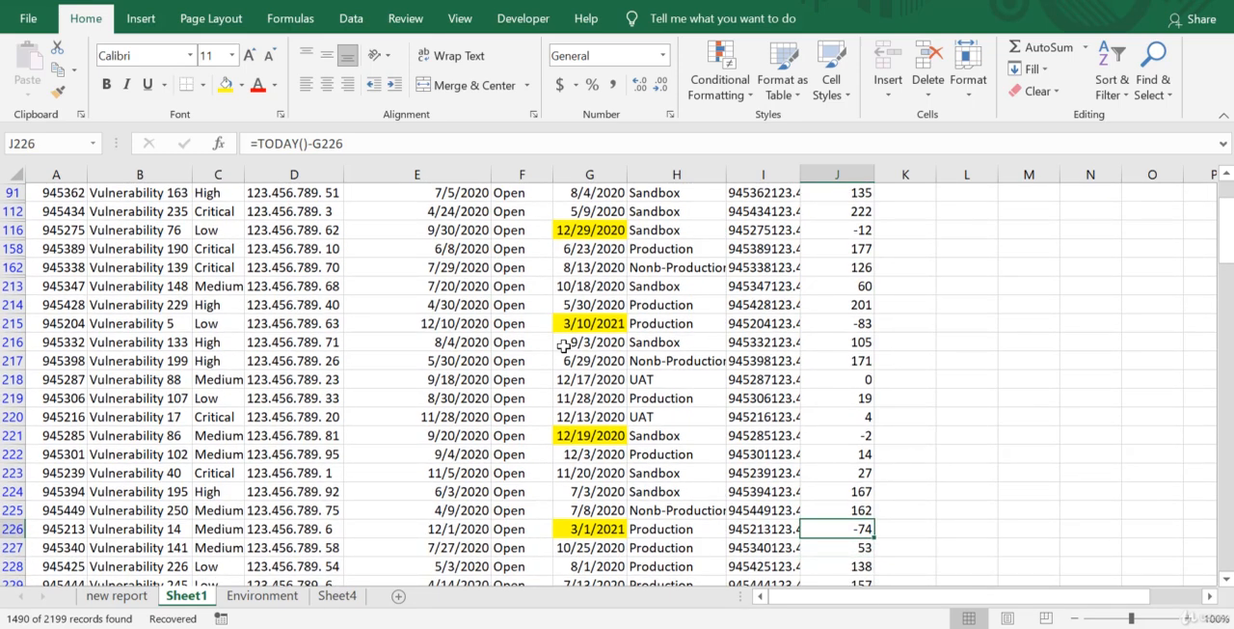
left_click(834, 247)
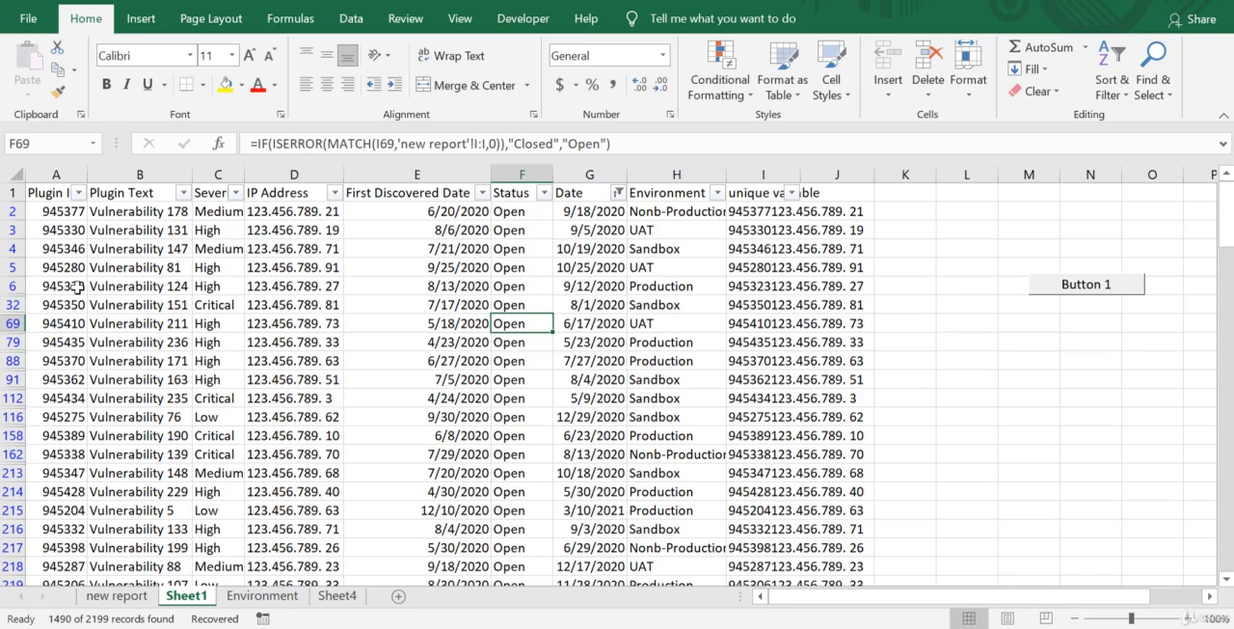
Select the whole table from A1 and set up a conditional formatting rule for cell values equal to High.
left_click(46, 192)
key("ctrl+shift+Right")
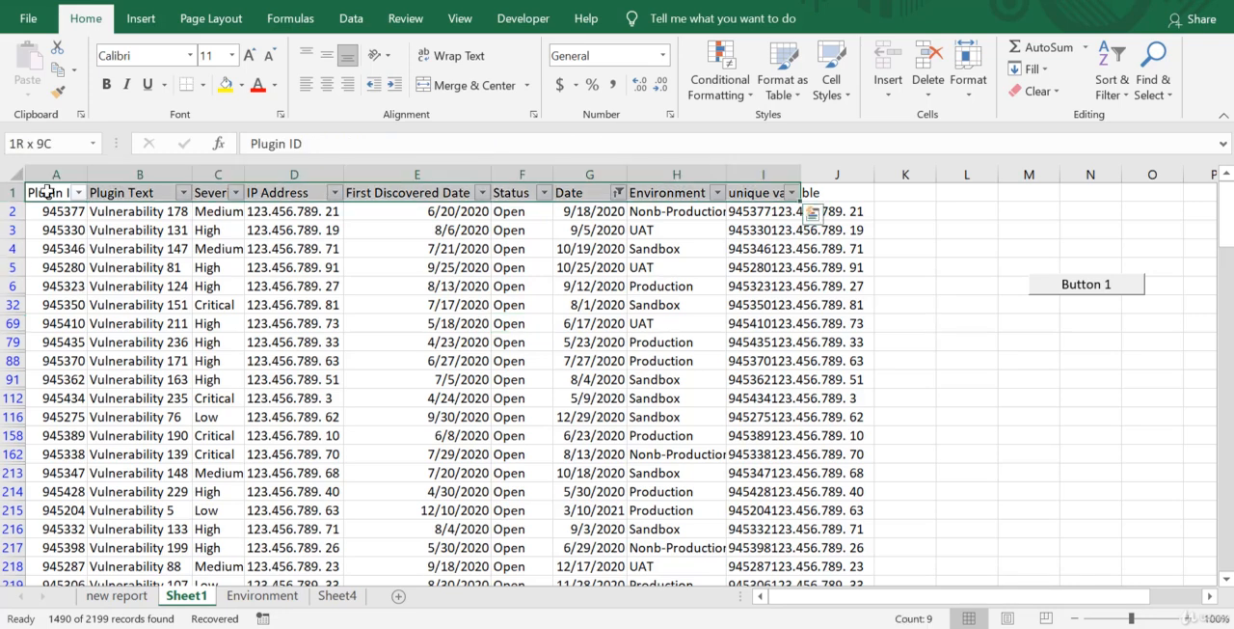
key("ctrl+shift+Down")
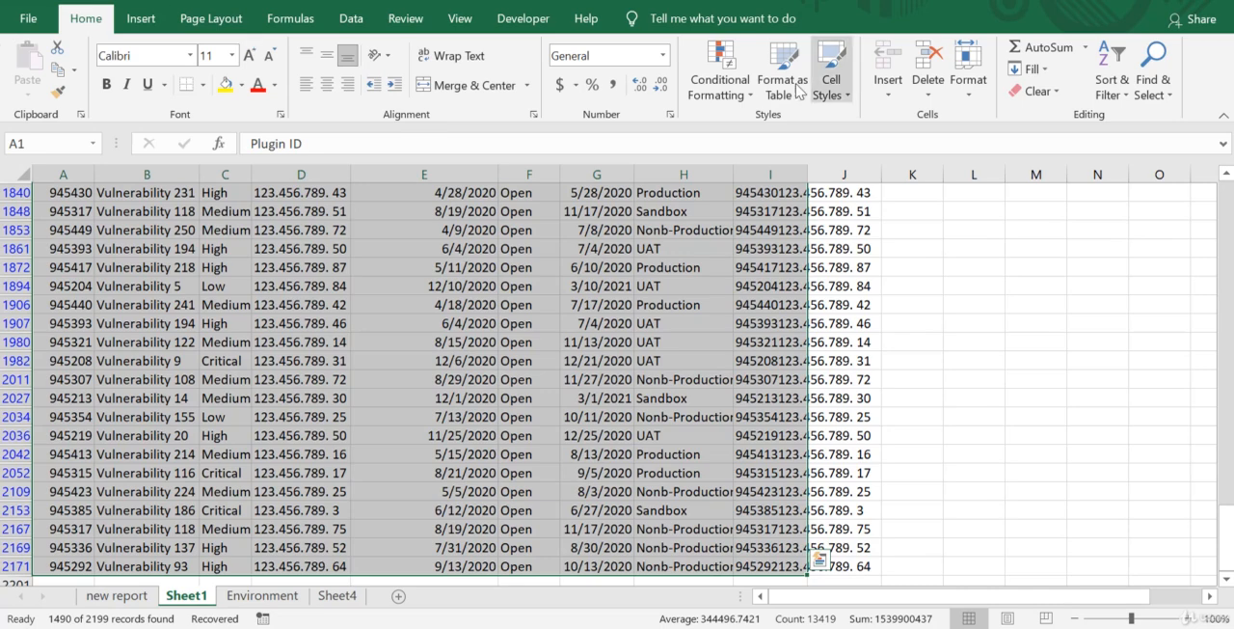
left_click(726, 89)
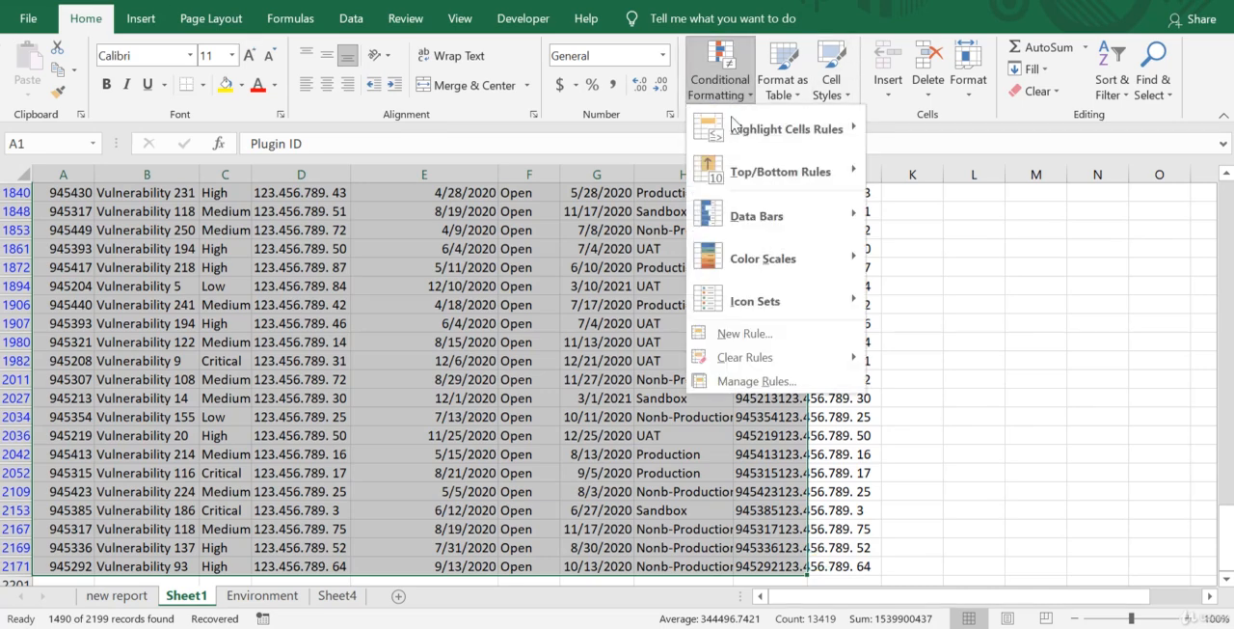
left_click(744, 333)
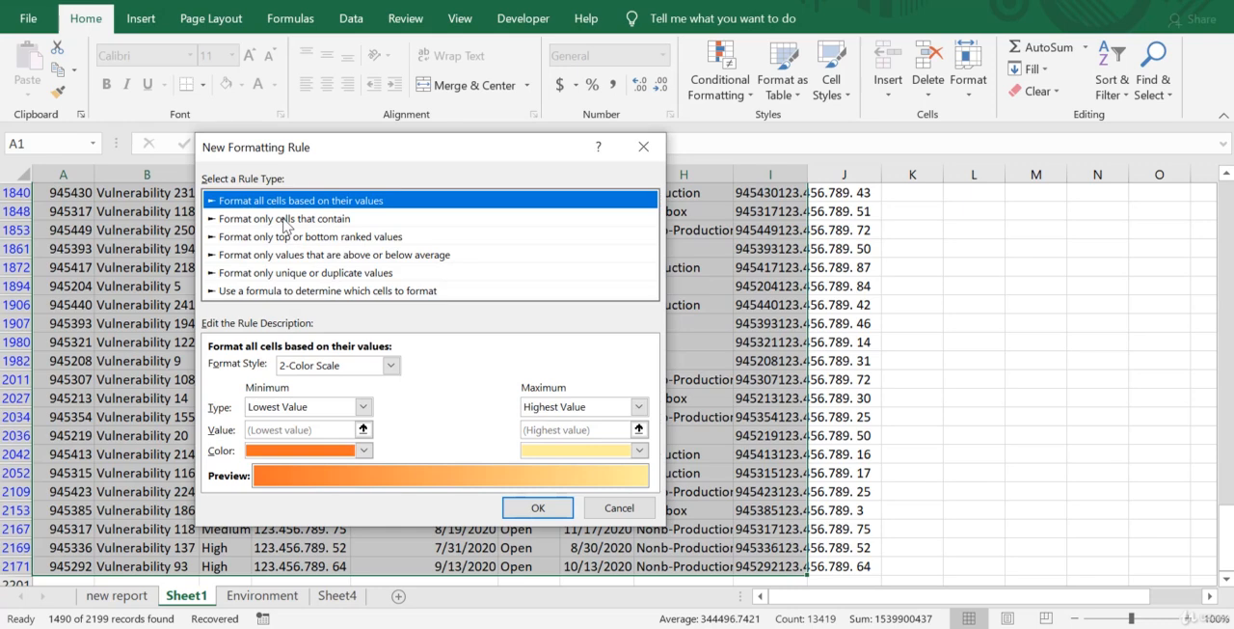
left_click(284, 219)
left_click(446, 367)
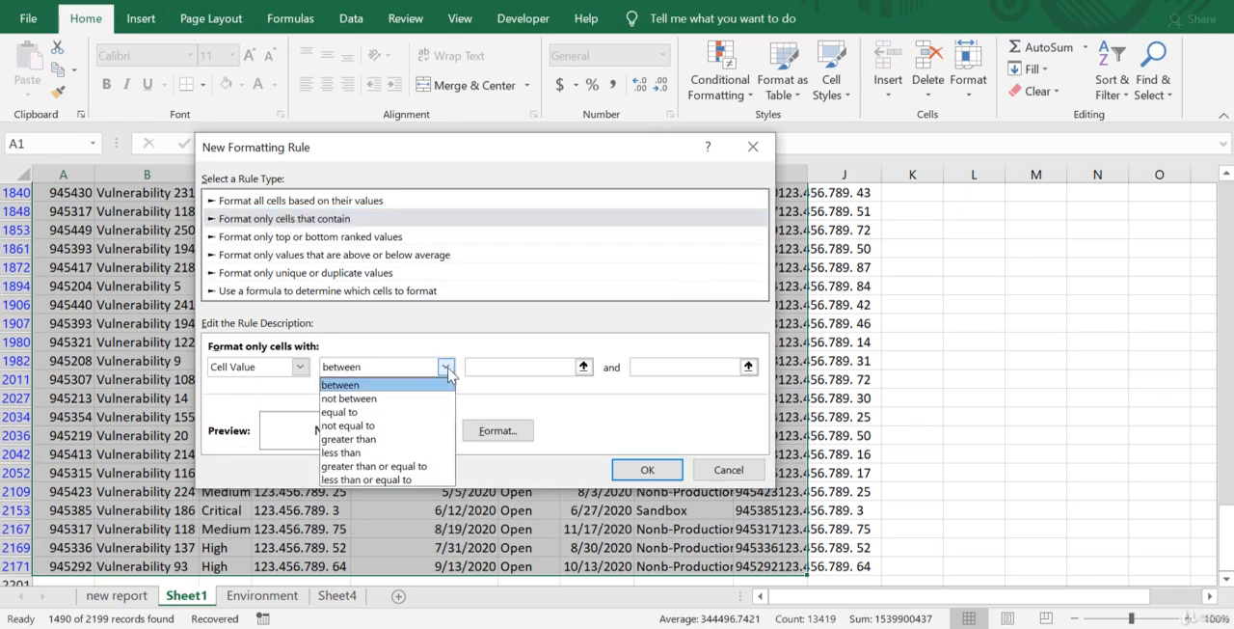
left_click(381, 414)
left_click(524, 367)
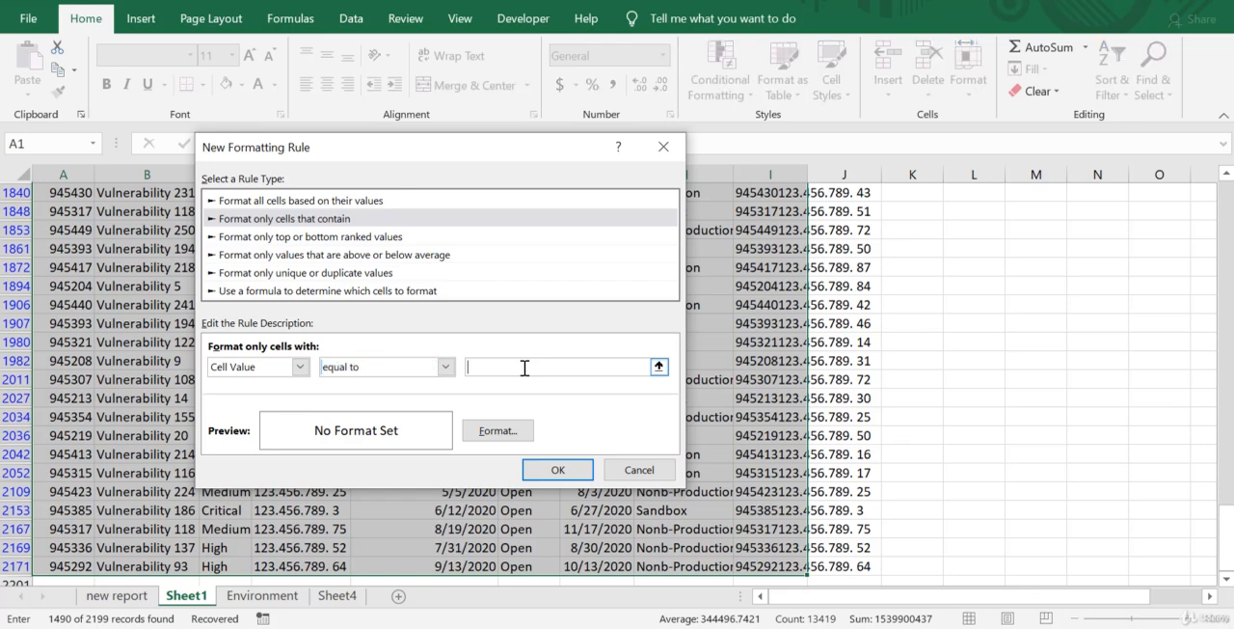
type("High")
Give the High rule a light green fill and apply it to the selected table.
left_click(478, 431)
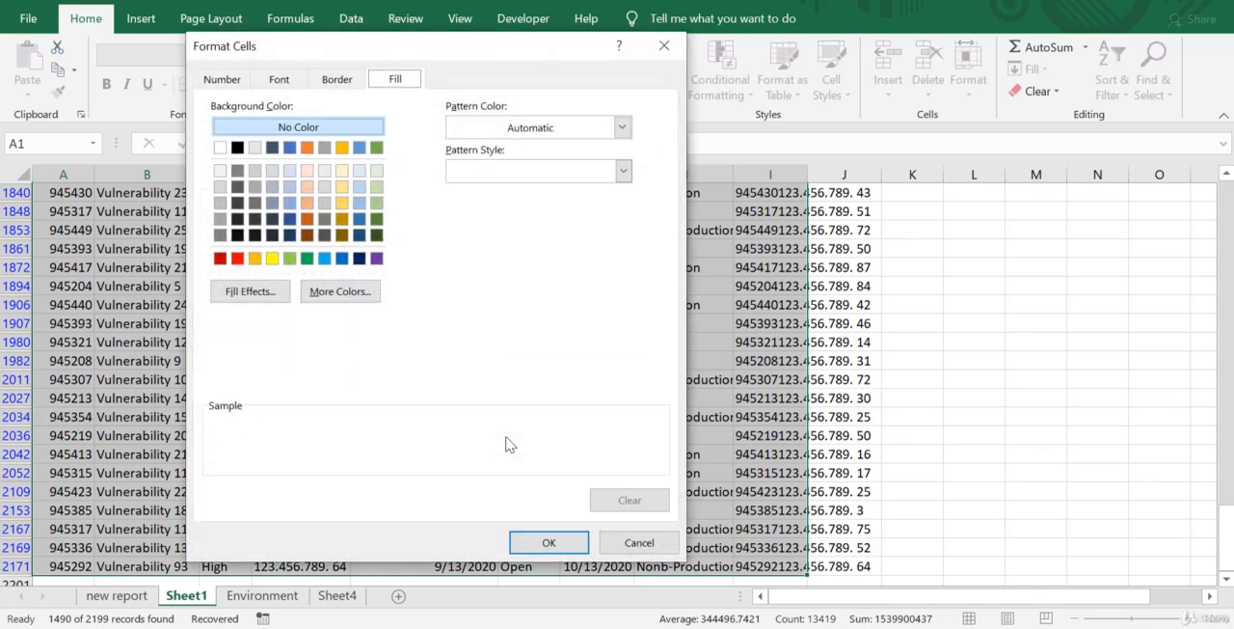
left_click(290, 257)
left_click(569, 553)
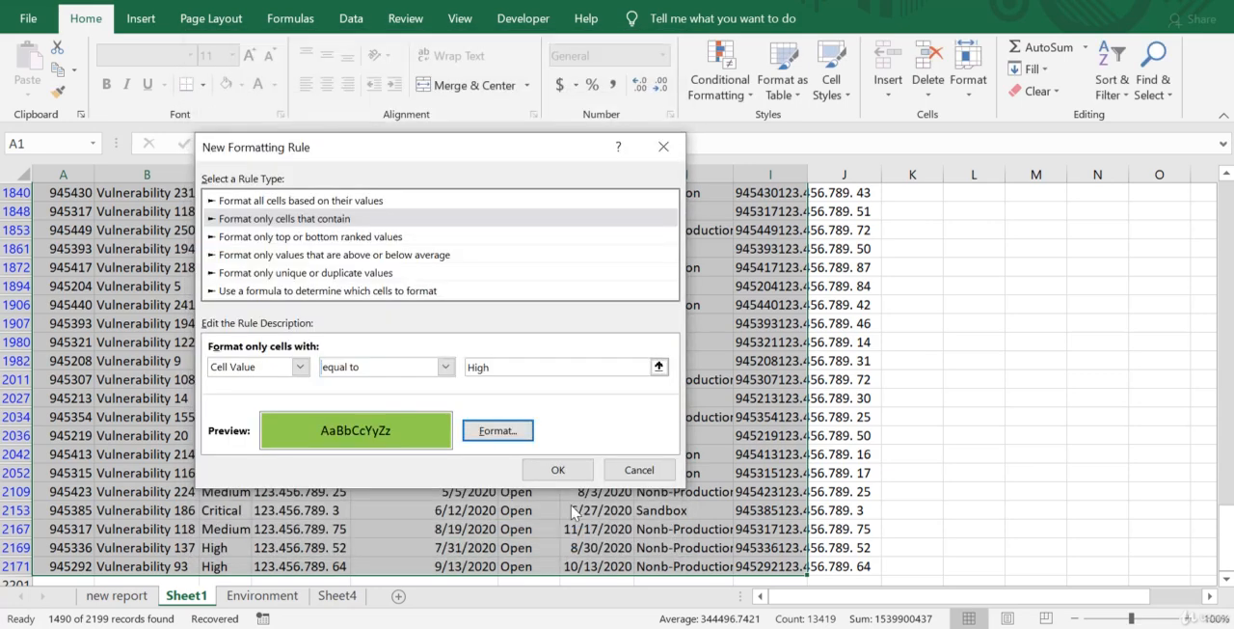
left_click(571, 472)
left_click(332, 376)
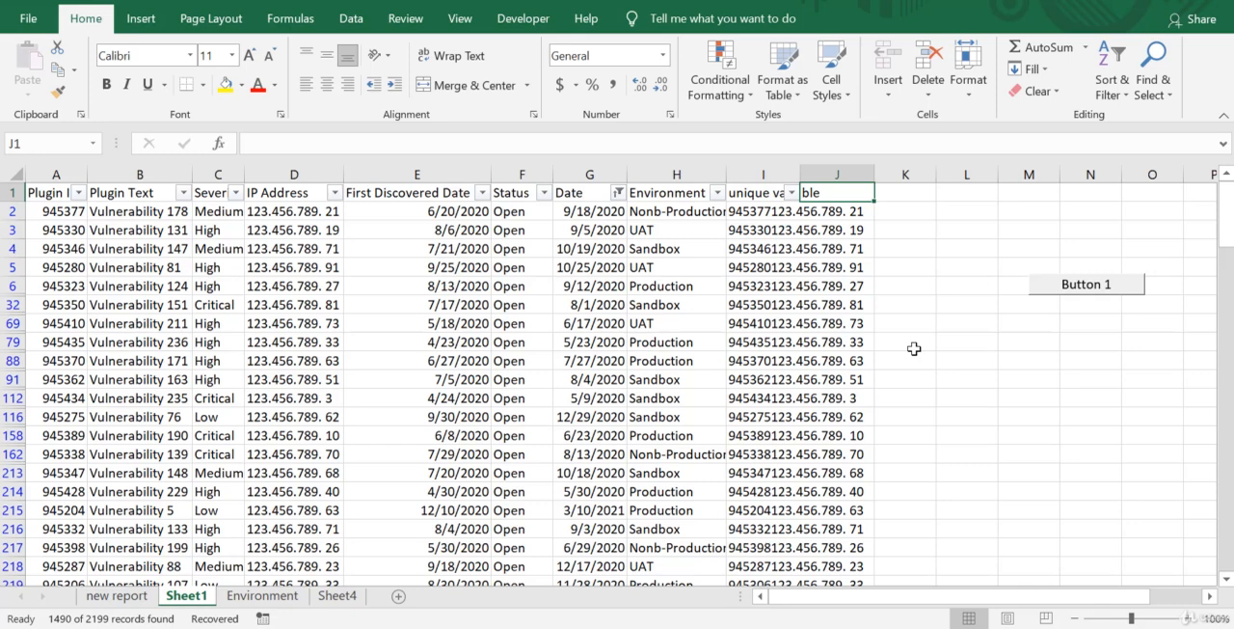
Enter the formula =(C2="Medium") in cell J2 to test the severity of row 2.
left_click(852, 208)
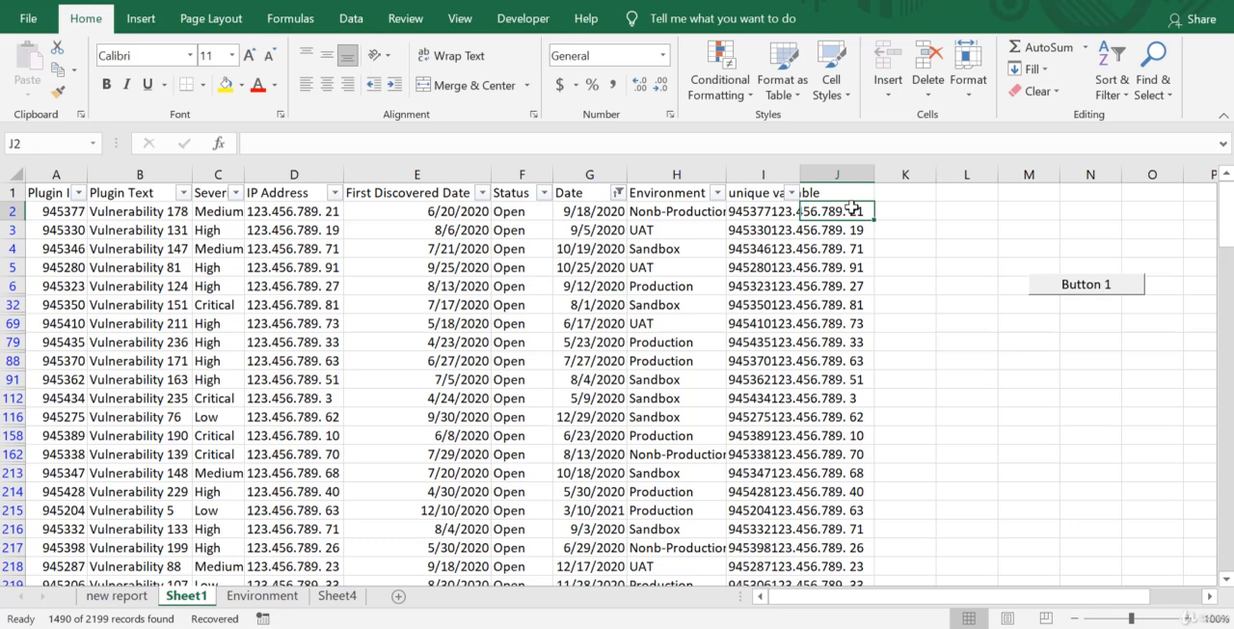
type("=")
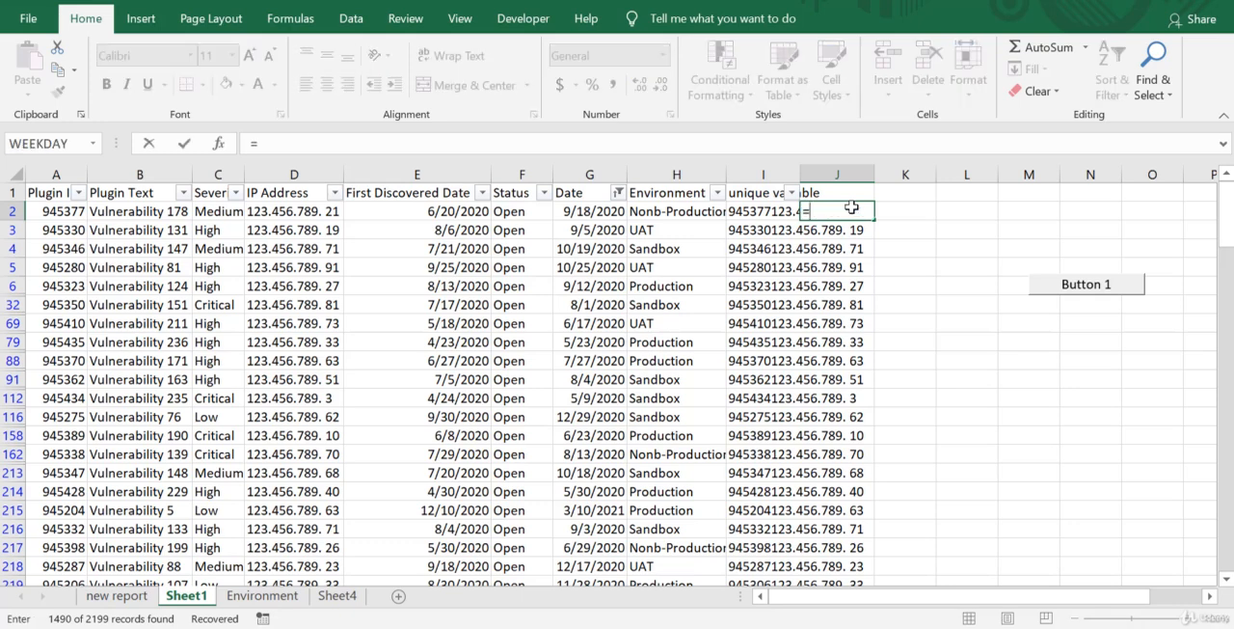
type("C2")
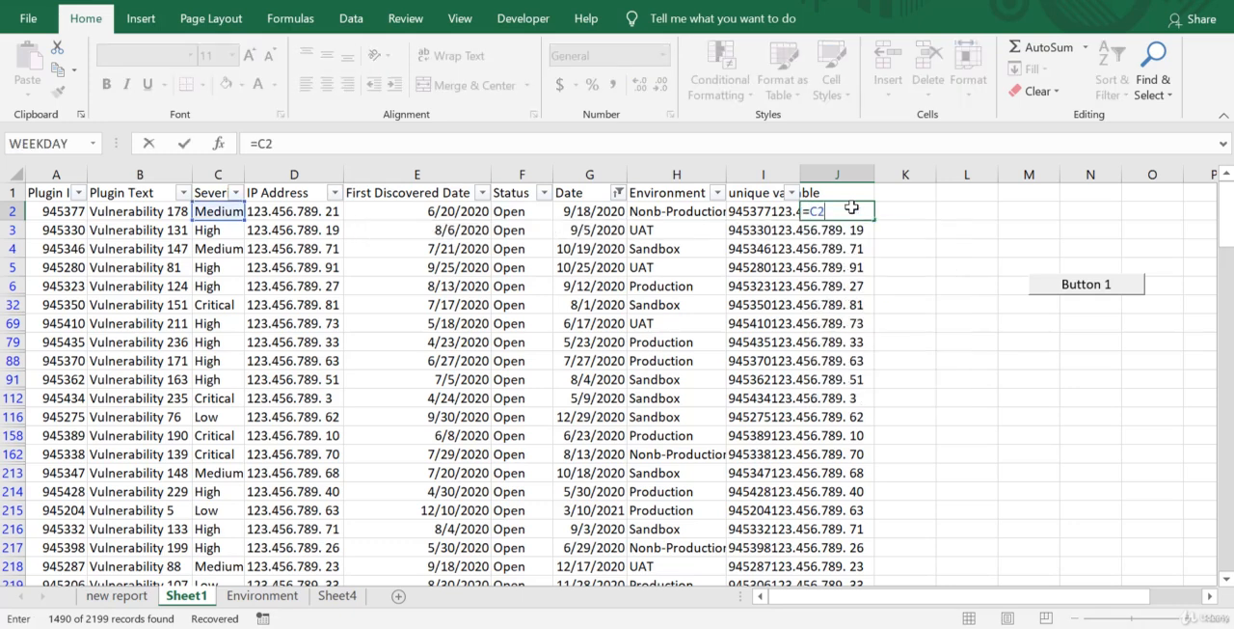
key("BackSpace")
key("BackSpace")
type("(")
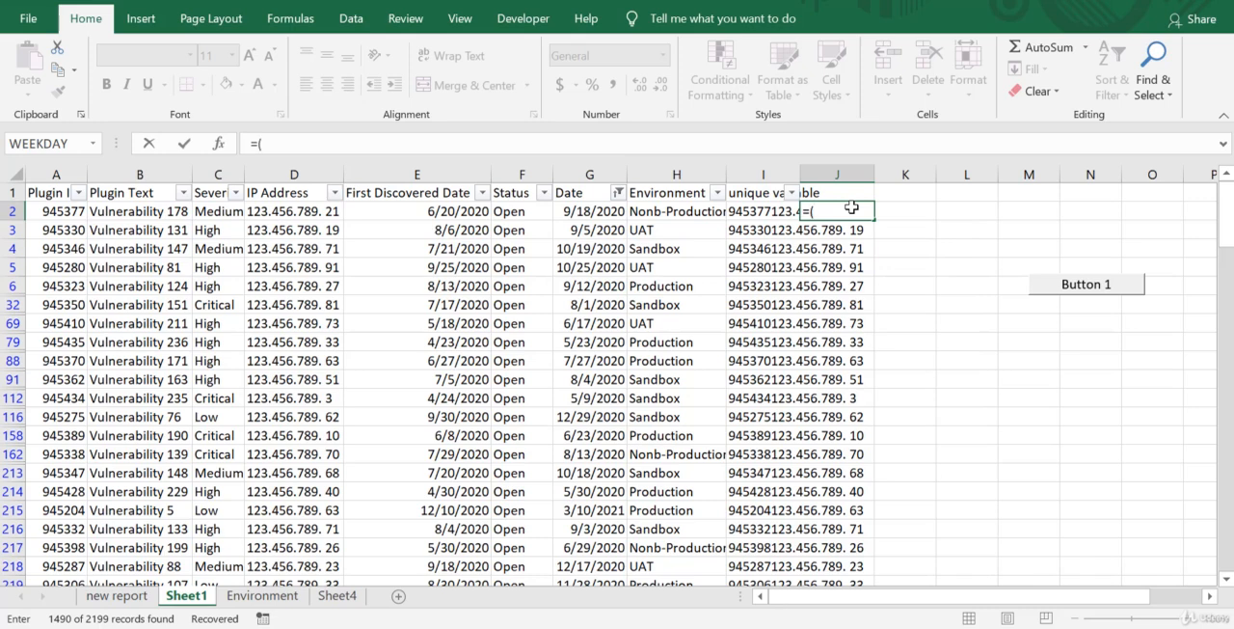
type("C2")
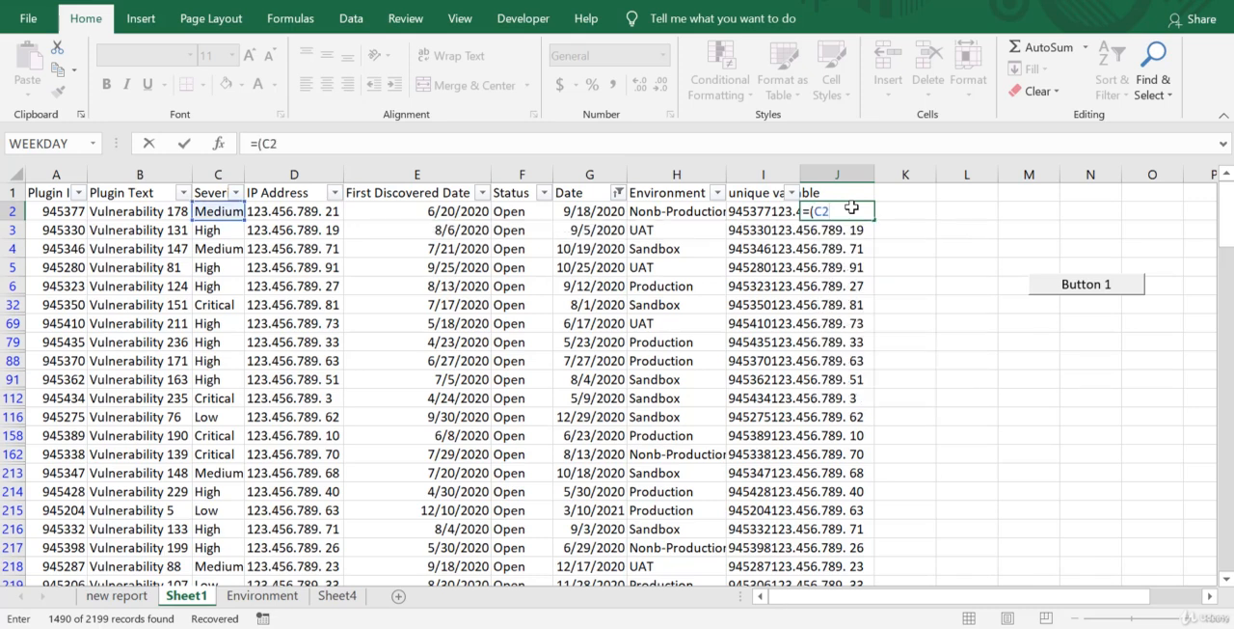
type("=")
type("\"Mediu")
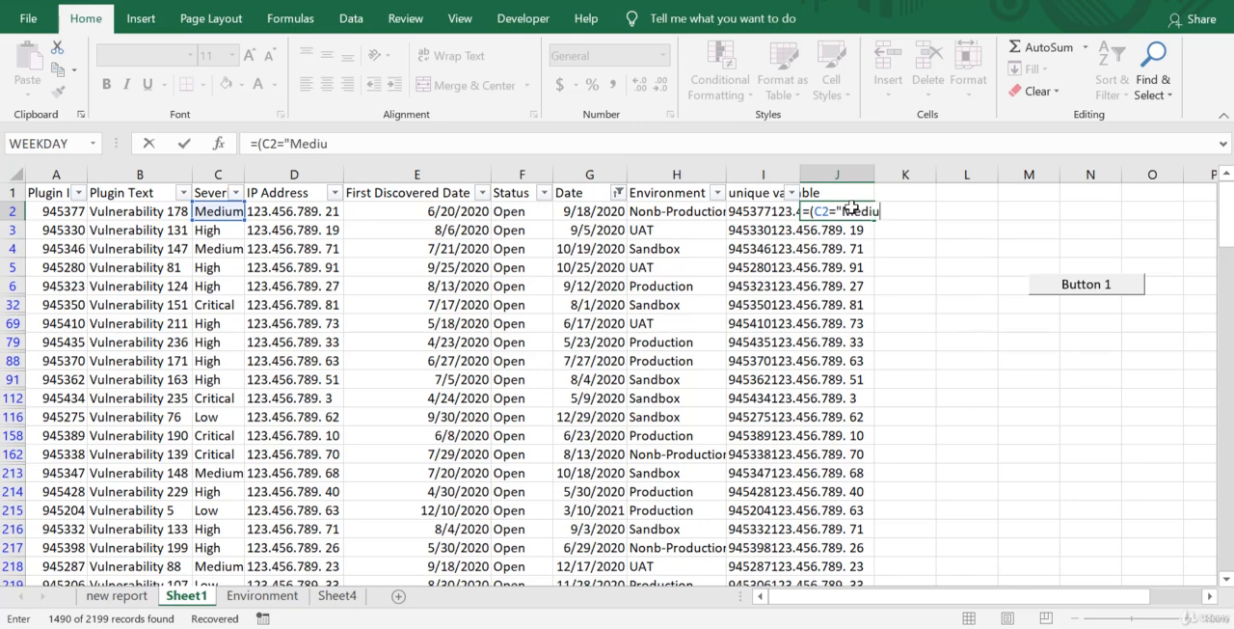
type("m\")")
key("ctrl+Return")
key("Return")
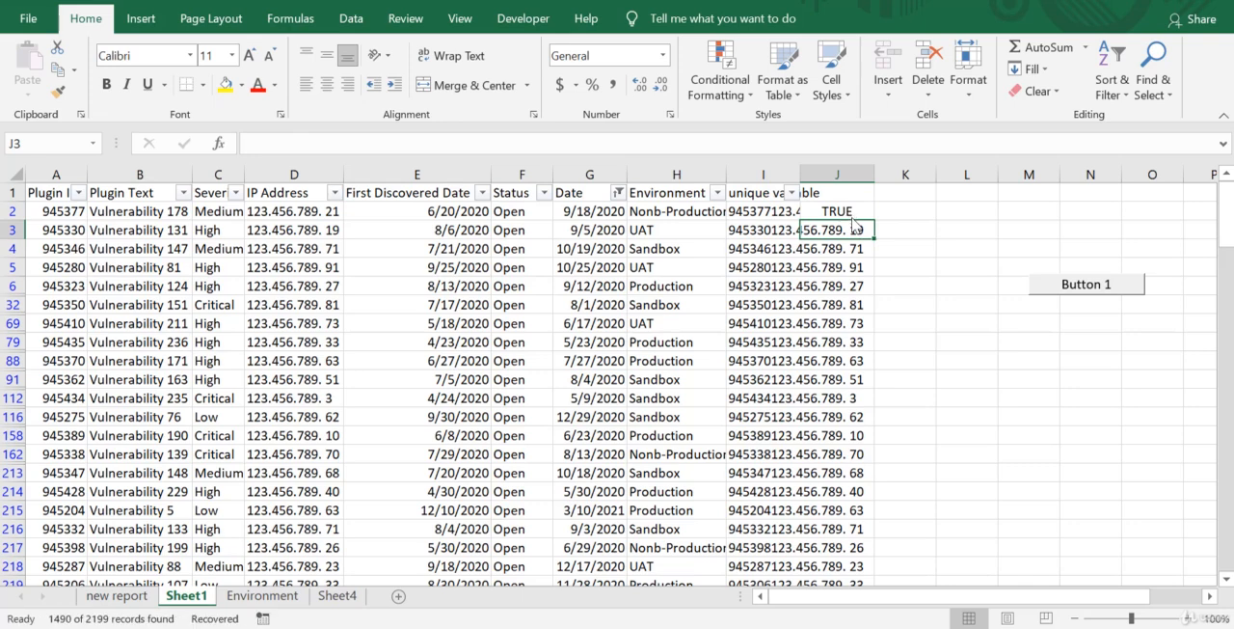
Change the J2 formula to =(C2="High").
left_click(857, 210)
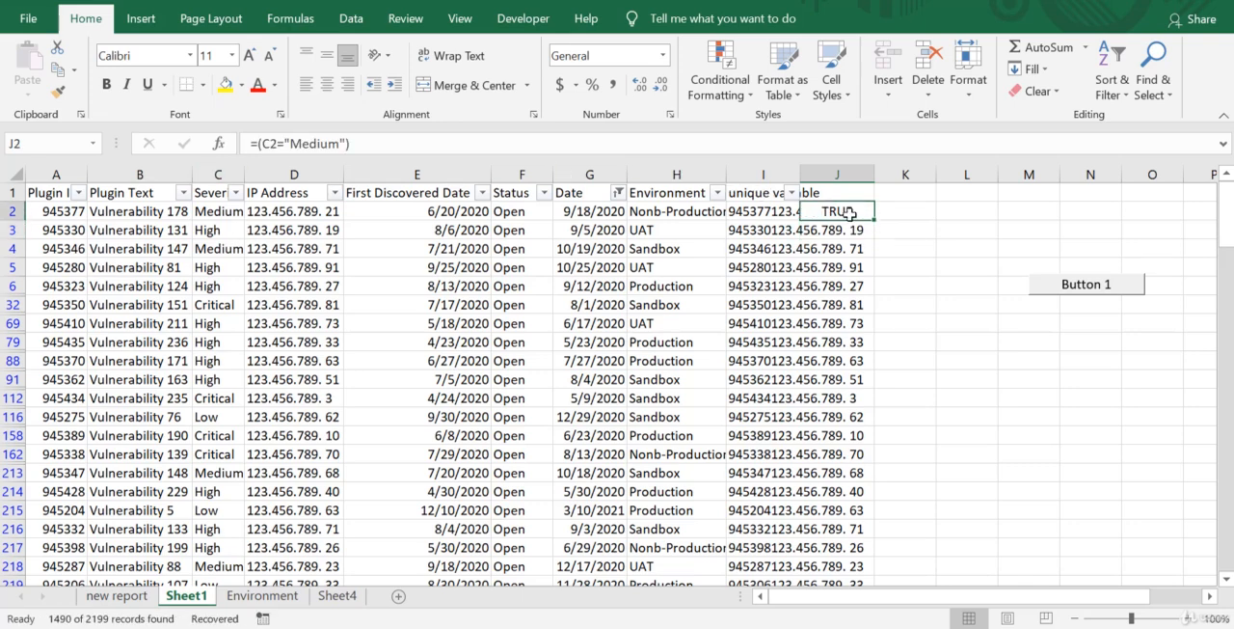
left_click(340, 142)
key("BackSpace")
key("BackSpace")
key("BackSpace")
key("BackSpace")
key("BackSpace")
key("BackSpace")
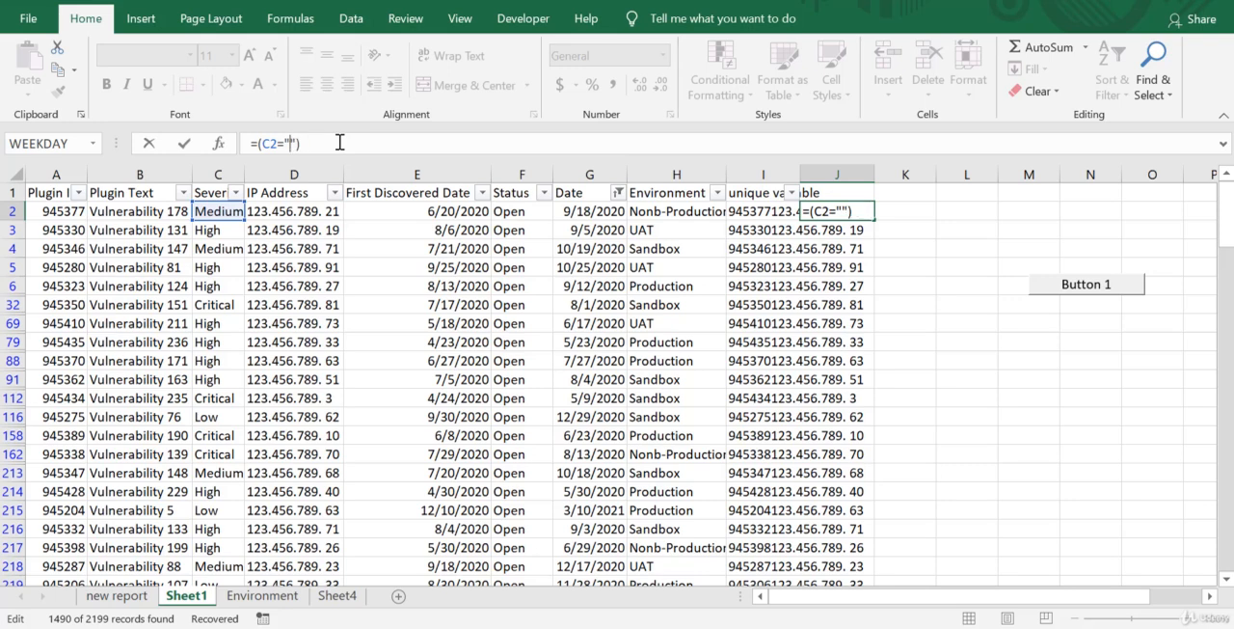
type("High")
key("Return")
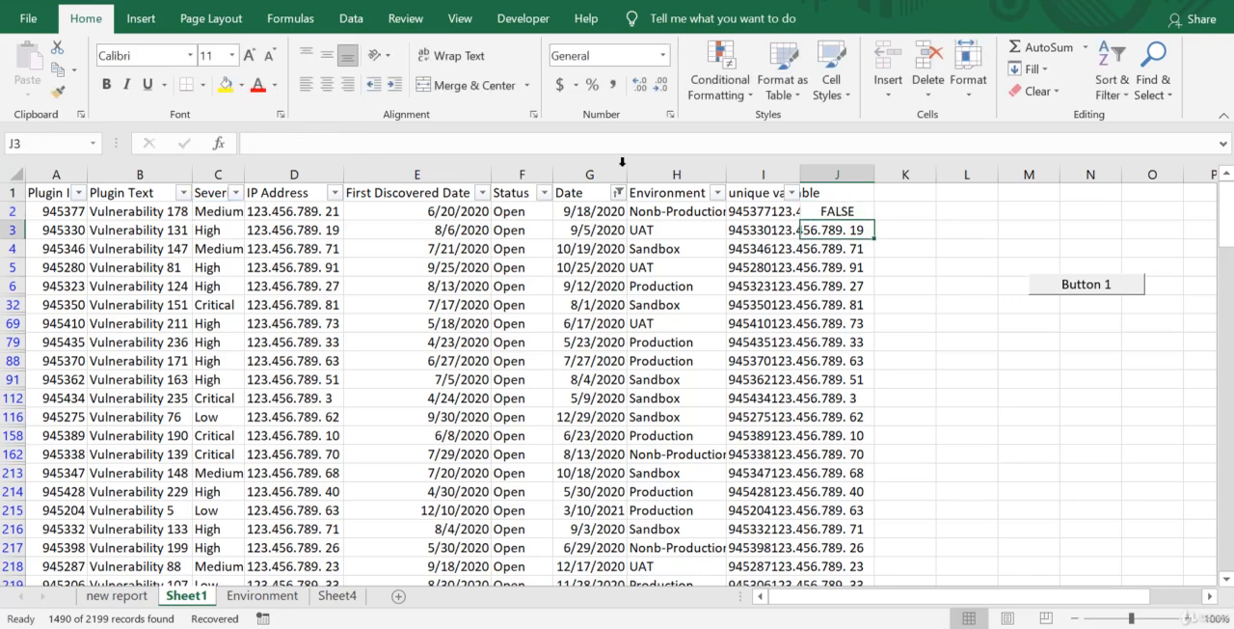
Replace the J2 formula with =(H2="Nonb-Production") to test the environment of row 2.
left_click(861, 213)
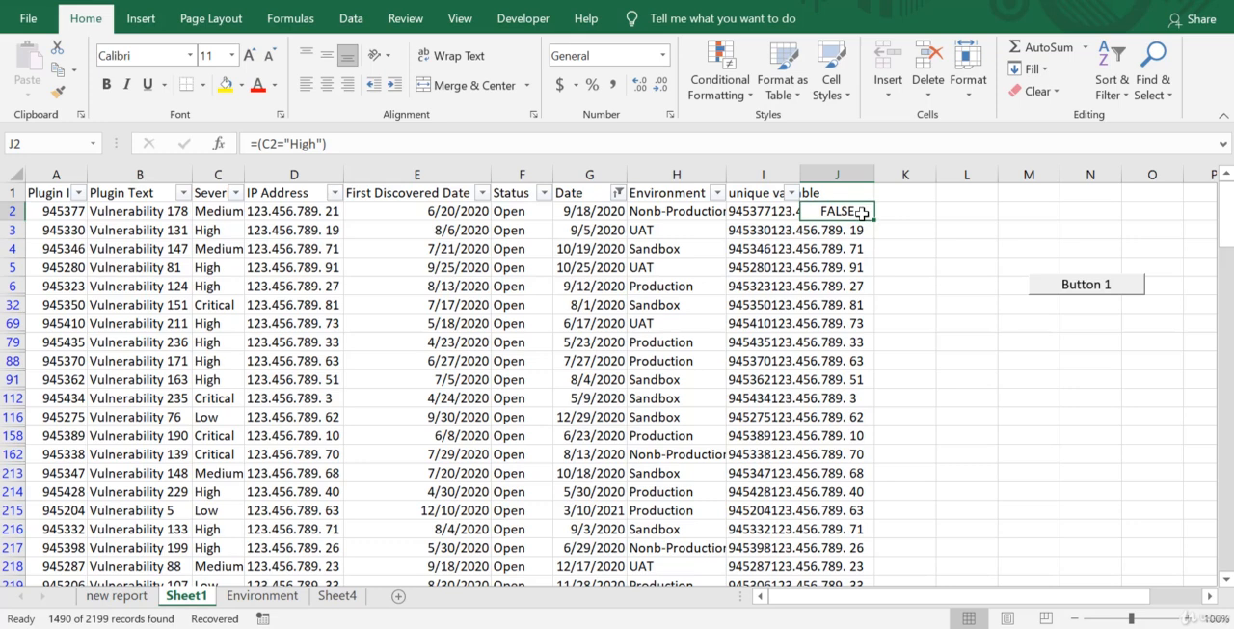
type("=")
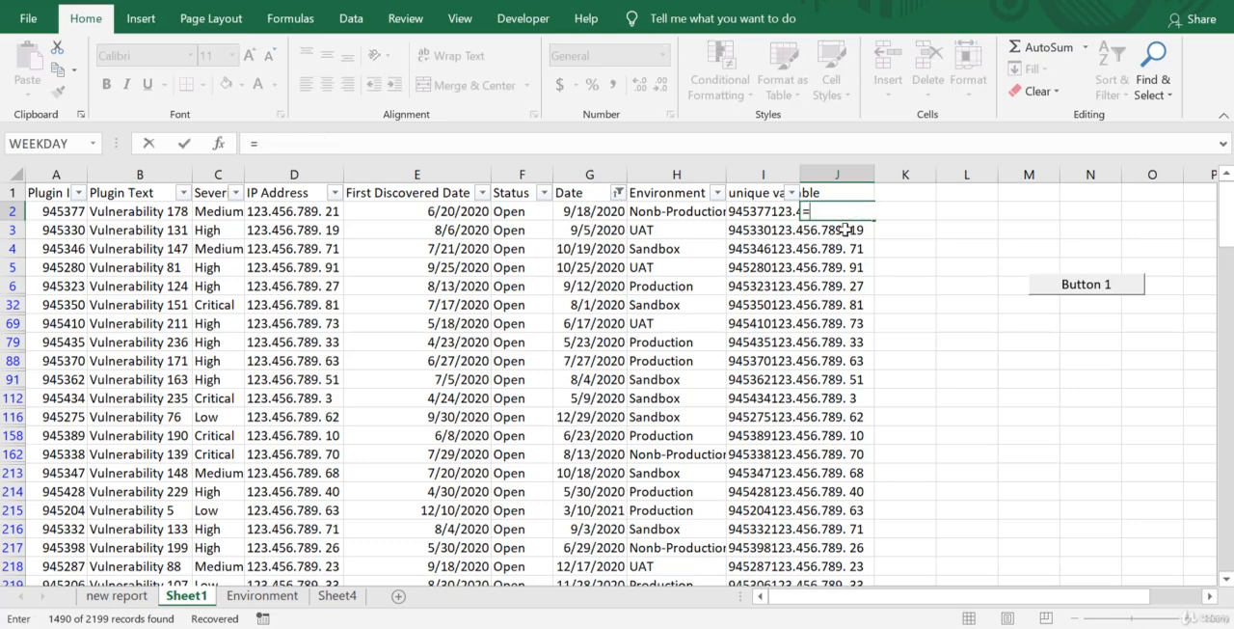
type("(H2")
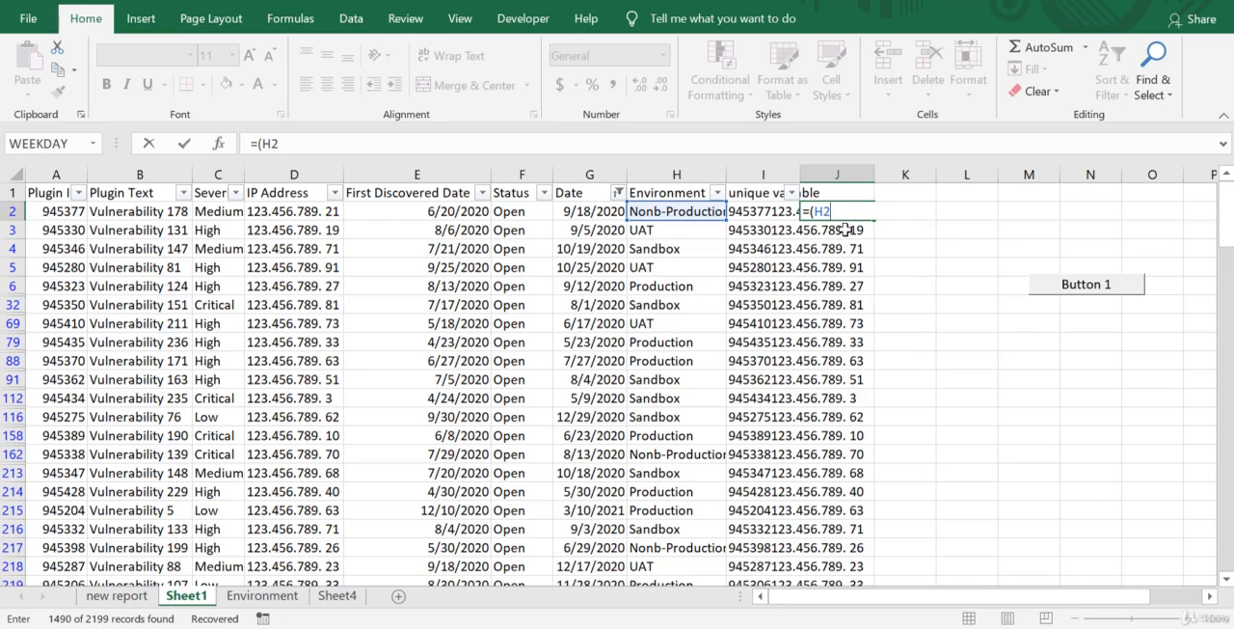
type("=")
type("Non")
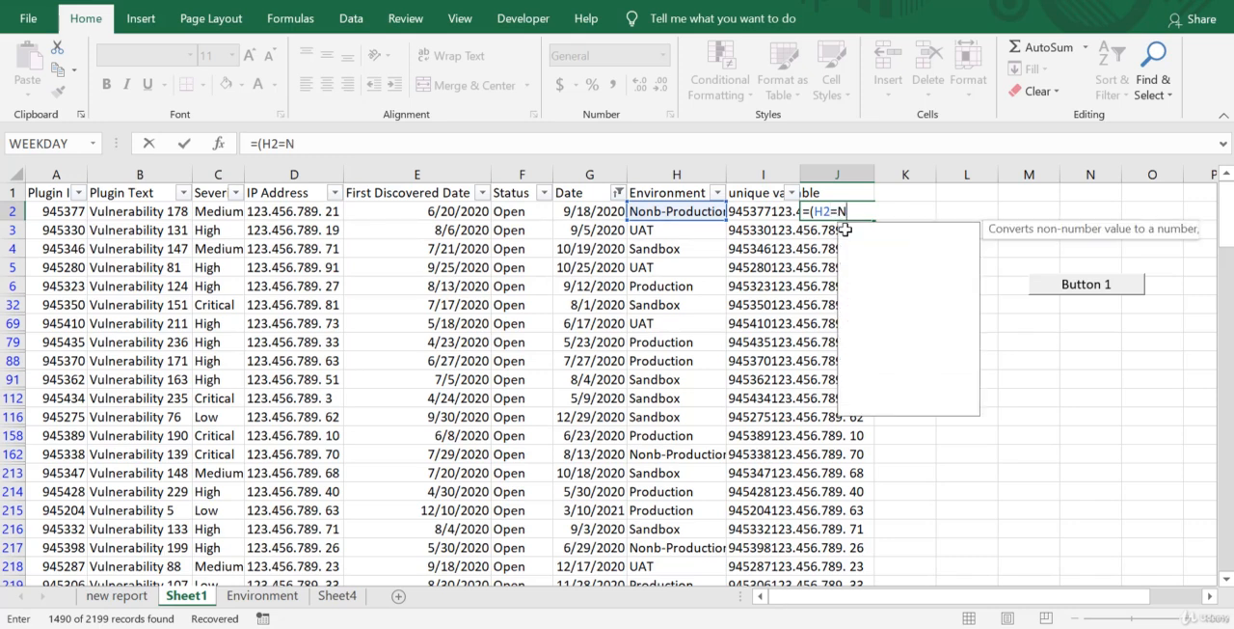
key("BackSpace")
key("BackSpace")
key("BackSpace")
type("\"N")
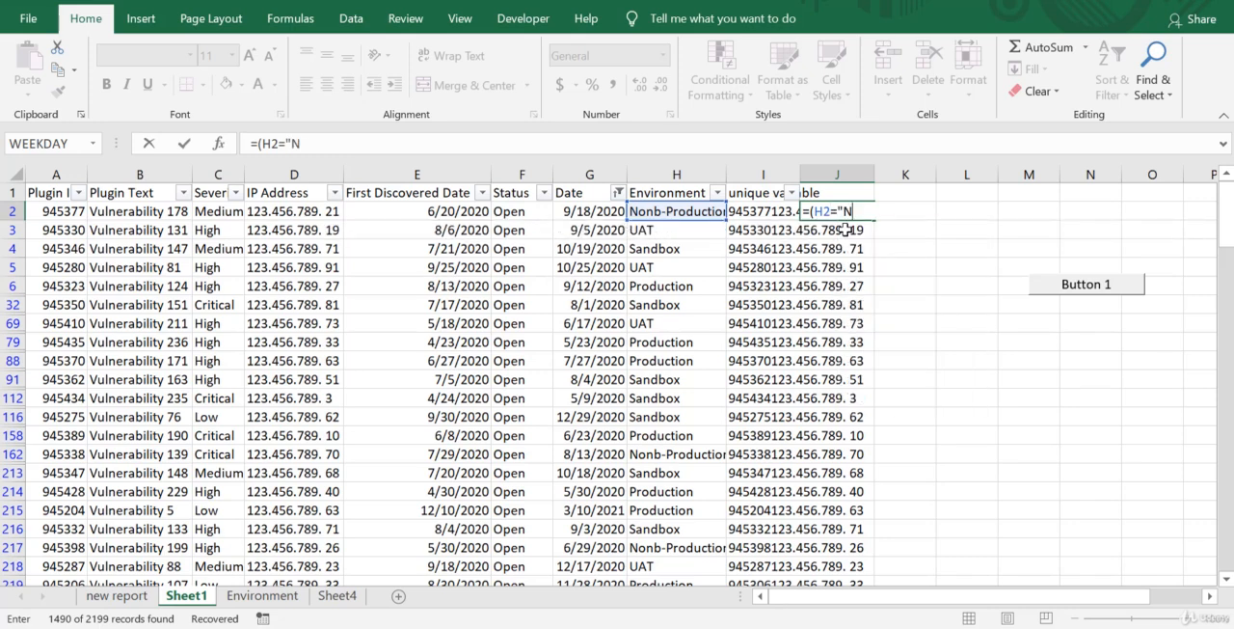
type("onb-Producti")
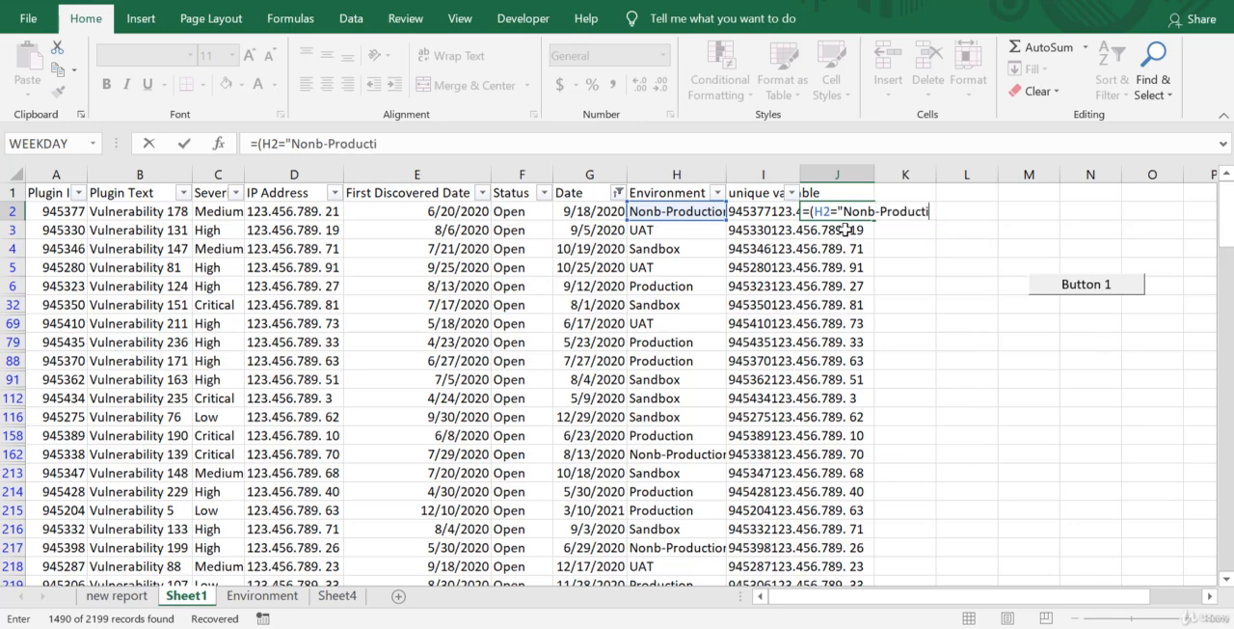
type("on\")")
key("Return")
key("Up")
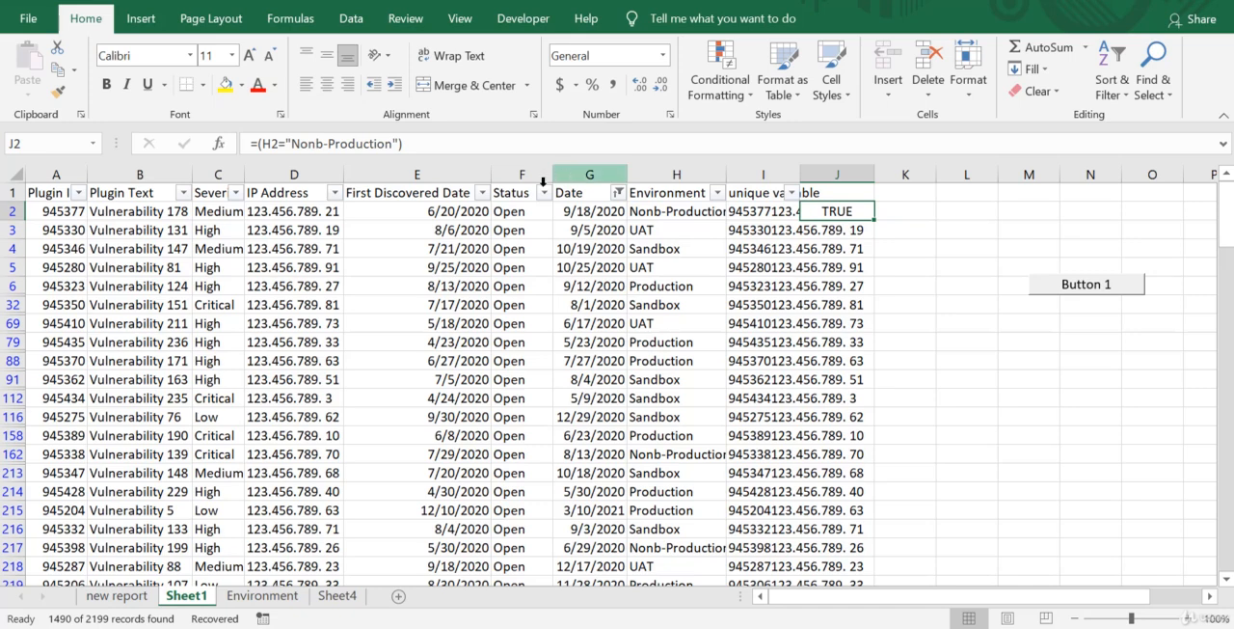
Change the environment compared in the J2 formula to UAT, giving =(H2="UAT").
left_click(394, 143)
key("BackSpace")
key("BackSpace")
key("BackSpace")
key("BackSpace")
key("BackSpace")
key("BackSpace")
key("BackSpace")
key("BackSpace")
key("BackSpace")
key("BackSpace")
key("BackSpace")
key("BackSpace")
key("BackSpace")
key("BackSpace")
key("BackSpace")
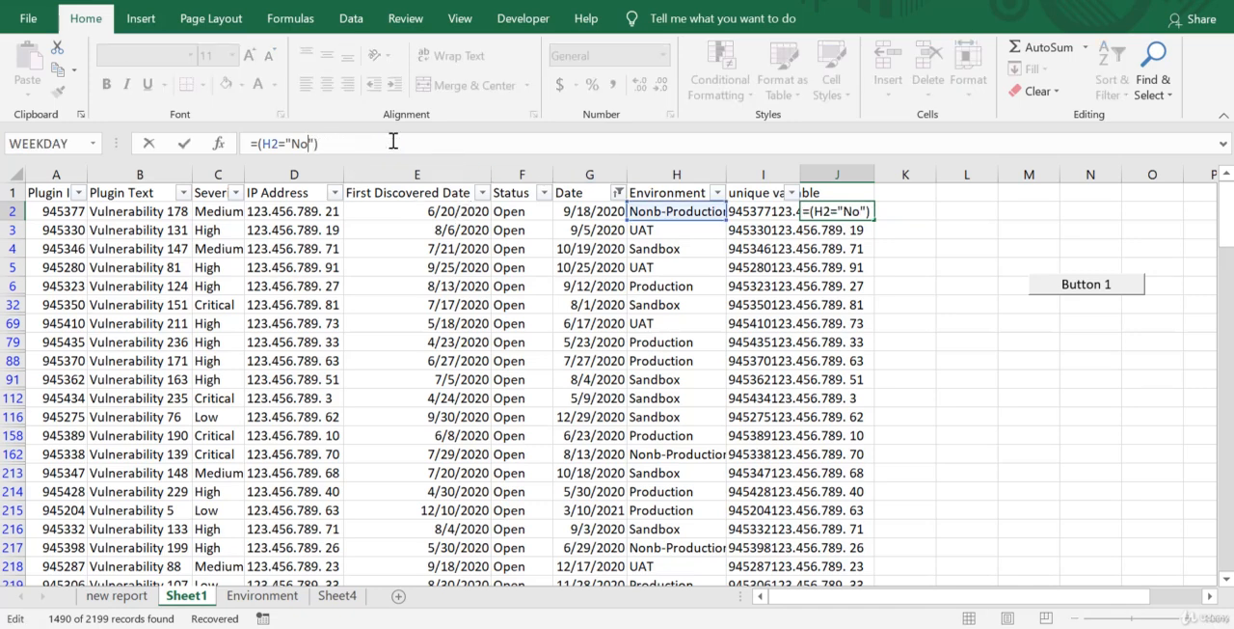
type("UAT")
key("Return")
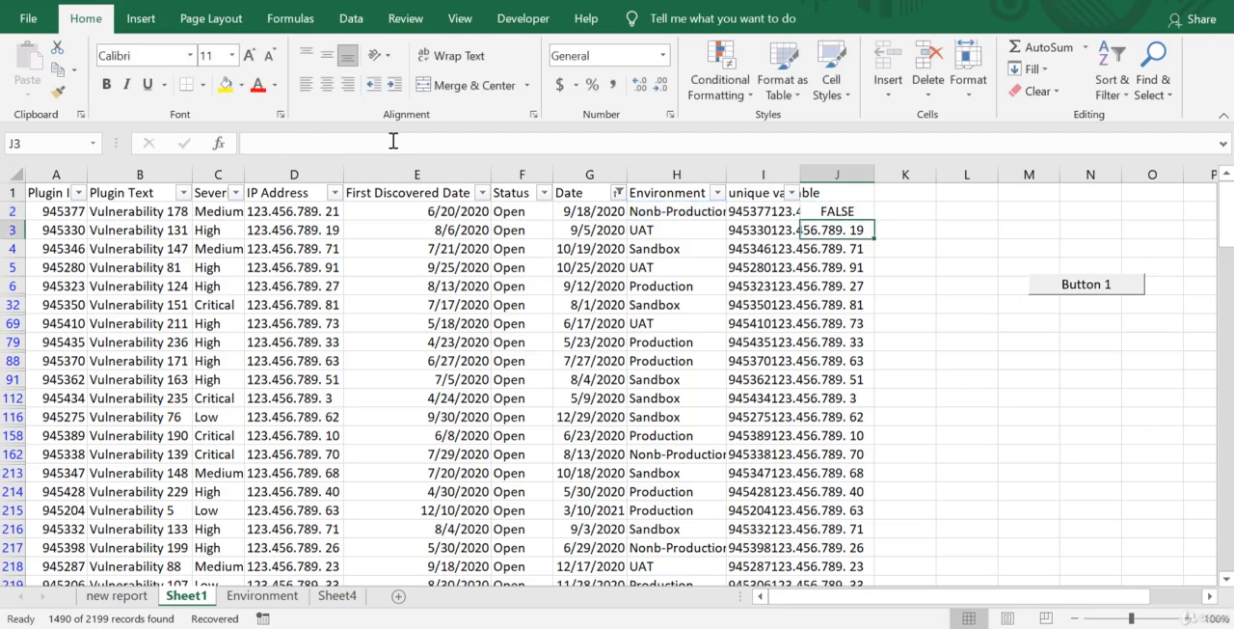
key("Up")
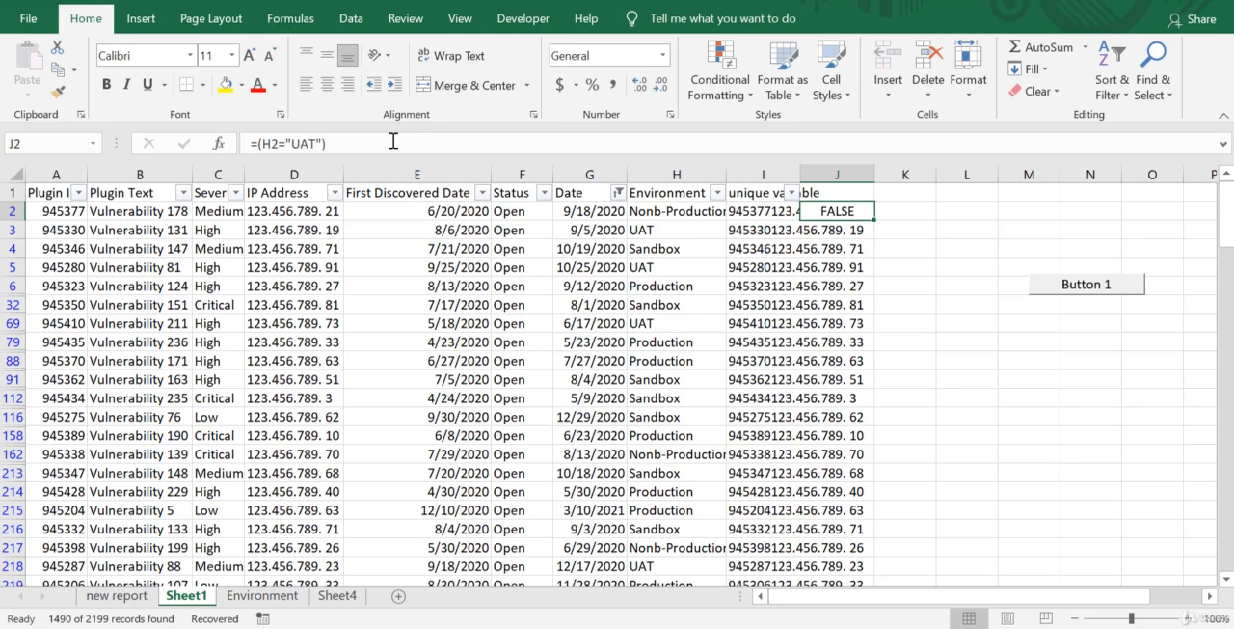
Replace the J2 formula with =AND(C2="High", H2="Production") to test severity and environment together.
type("=")
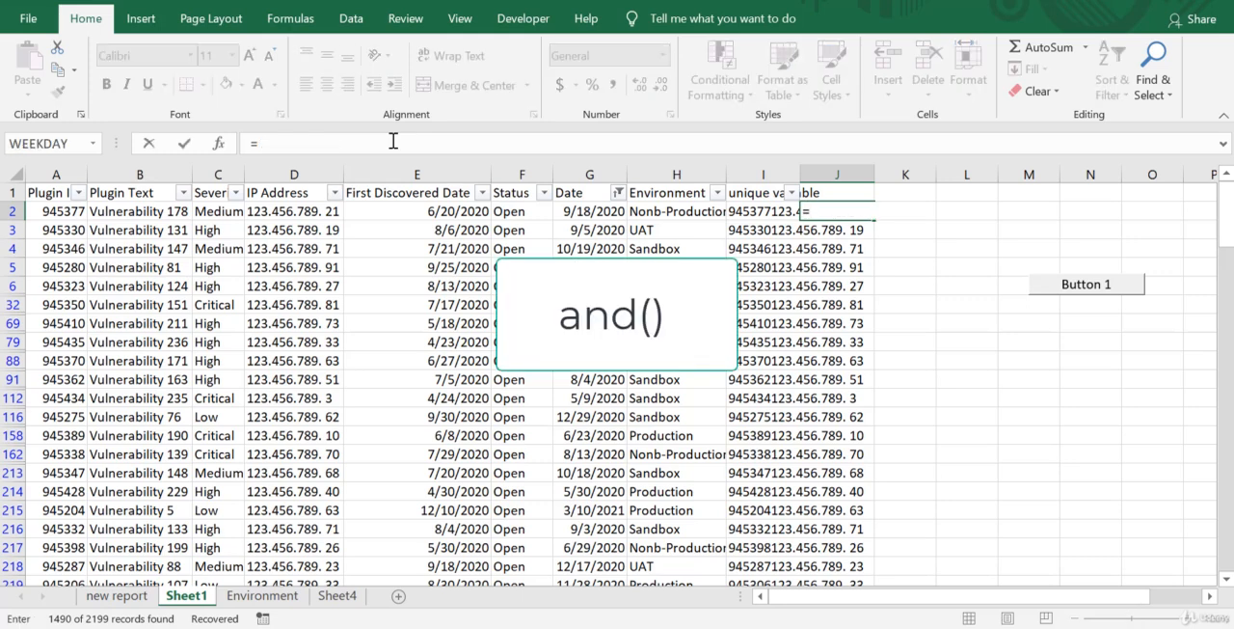
type("and(")
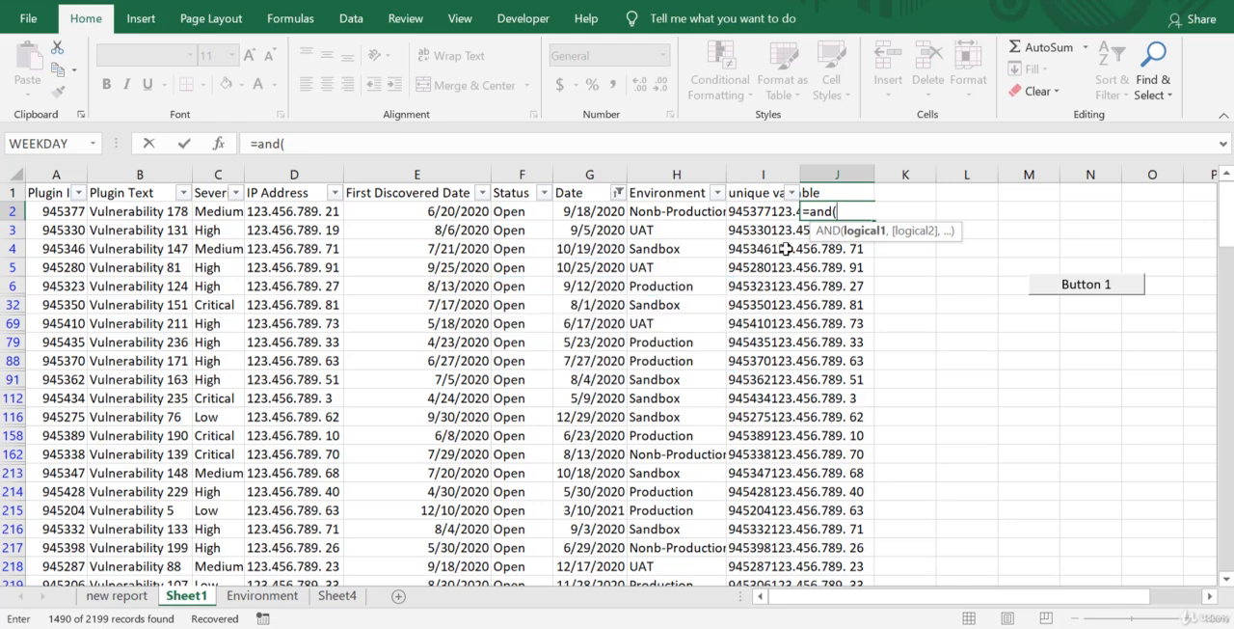
type("C")
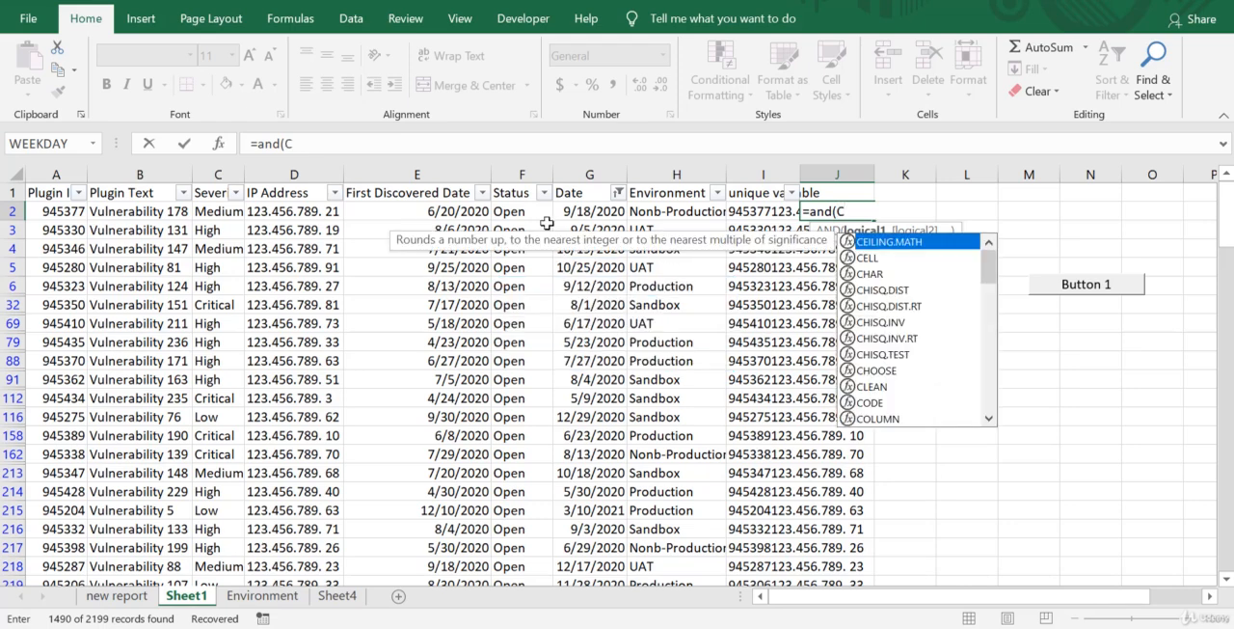
type("2=")
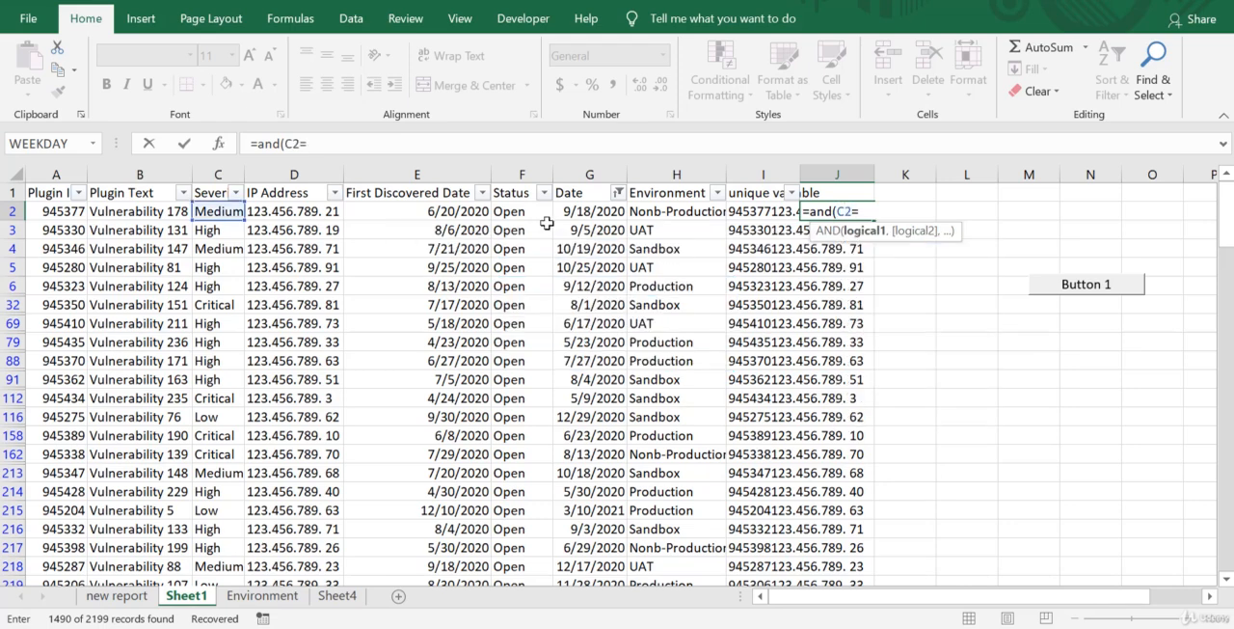
type("\"High\",")
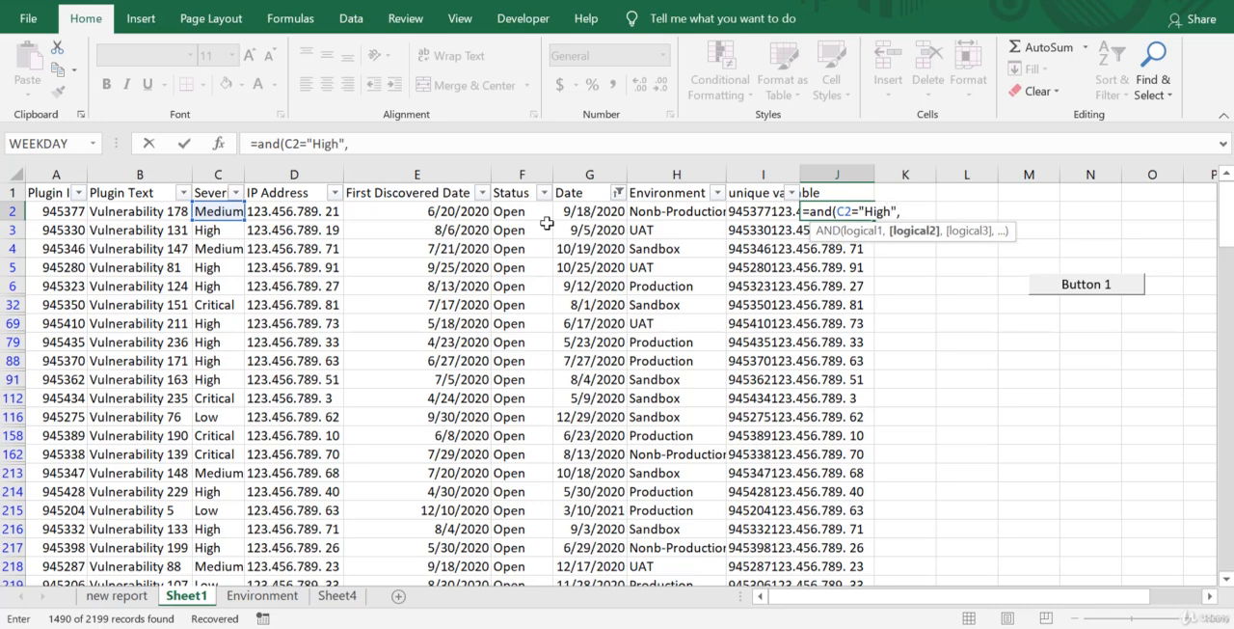
type(" H2")
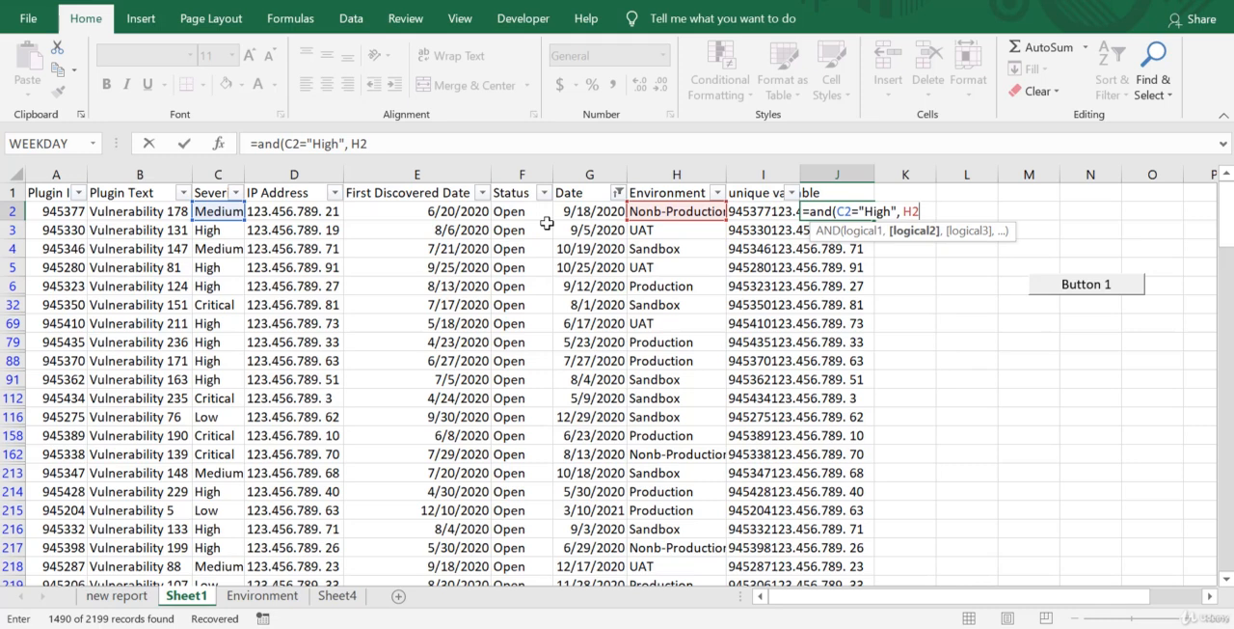
type("=\"")
type("Produ")
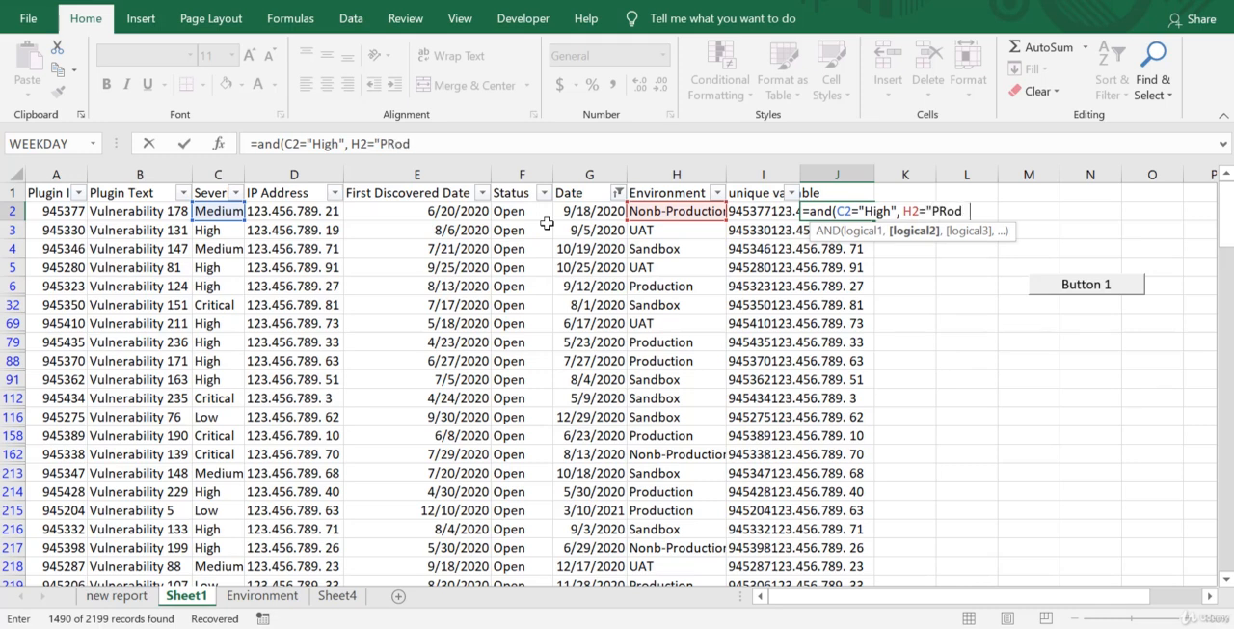
key("BackSpace")
key("BackSpace")
key("BackSpace")
type("oduction\")")
key("Return")
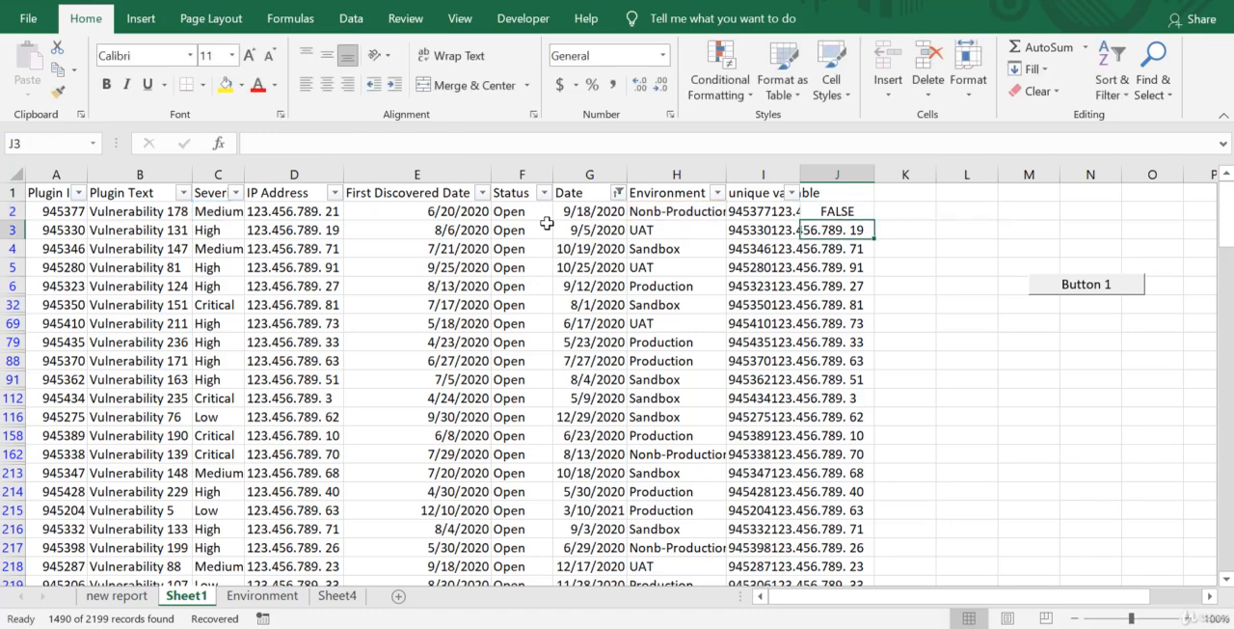
Fill the AND formula from J2 down column J for all table rows and check the copied formula in J6.
left_click(856, 212)
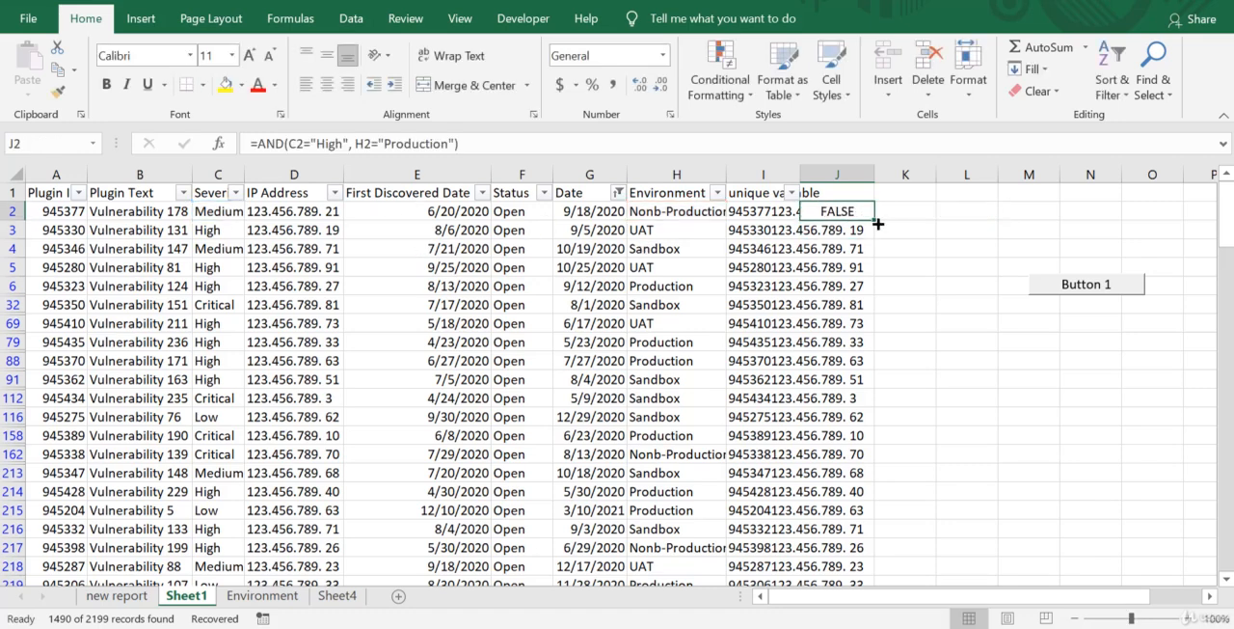
double_click(875, 220)
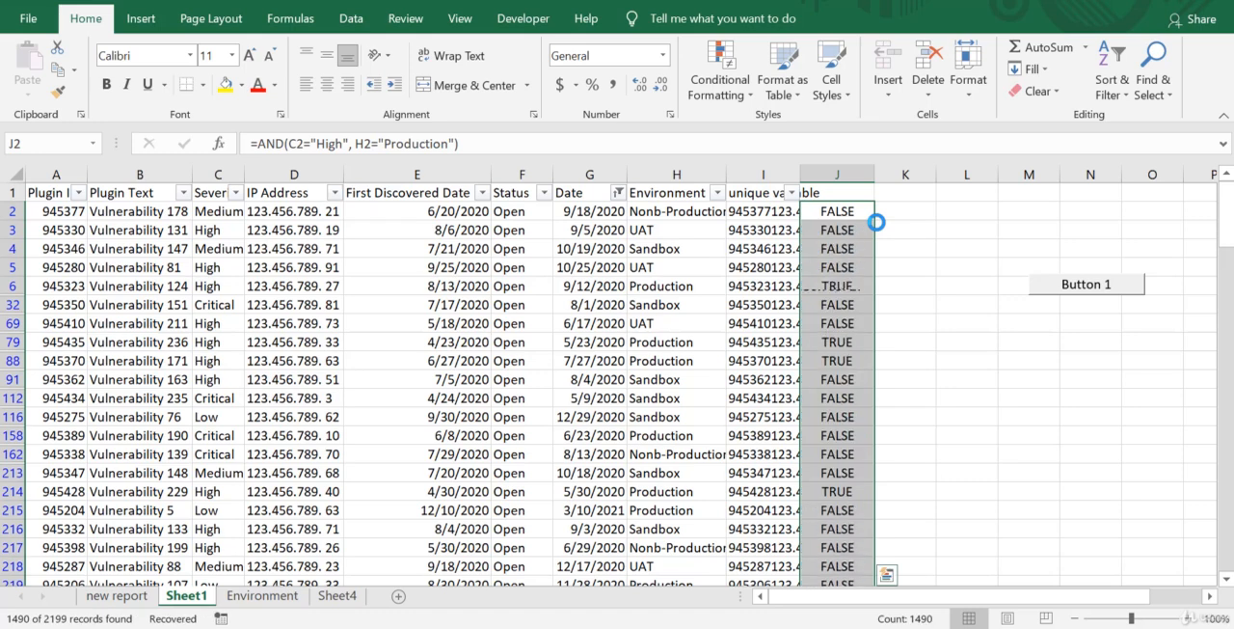
left_click(848, 290)
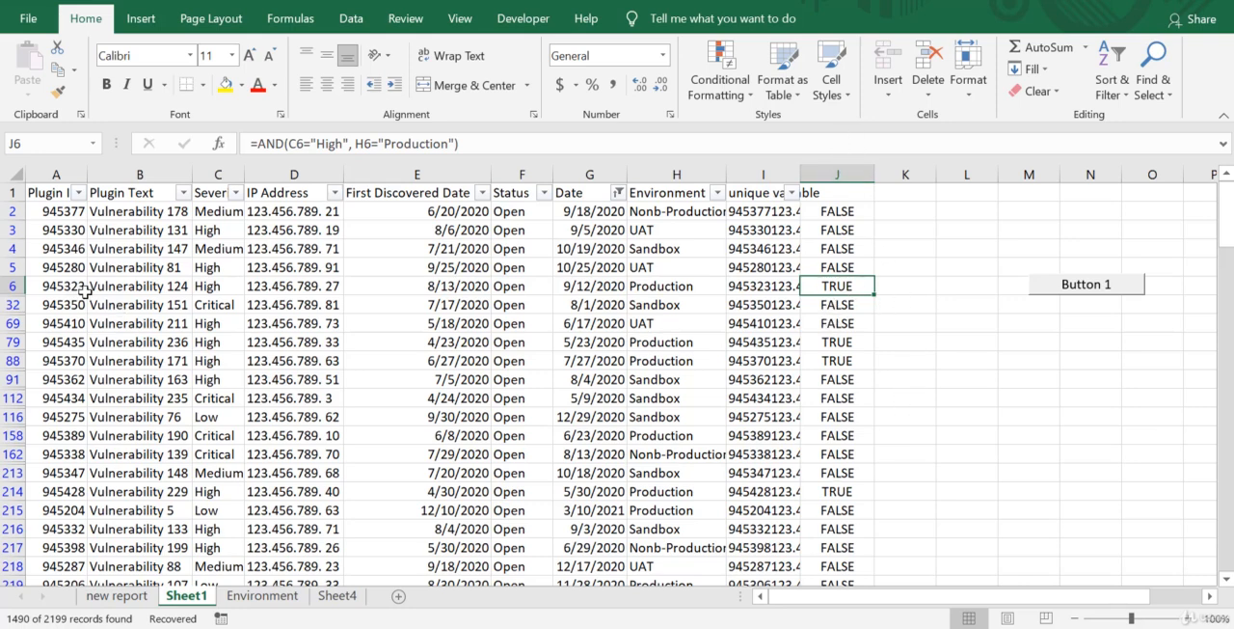
Select the table from A1 across to column J down to its last row and start a formula-based conditional formatting rule.
left_click(48, 188)
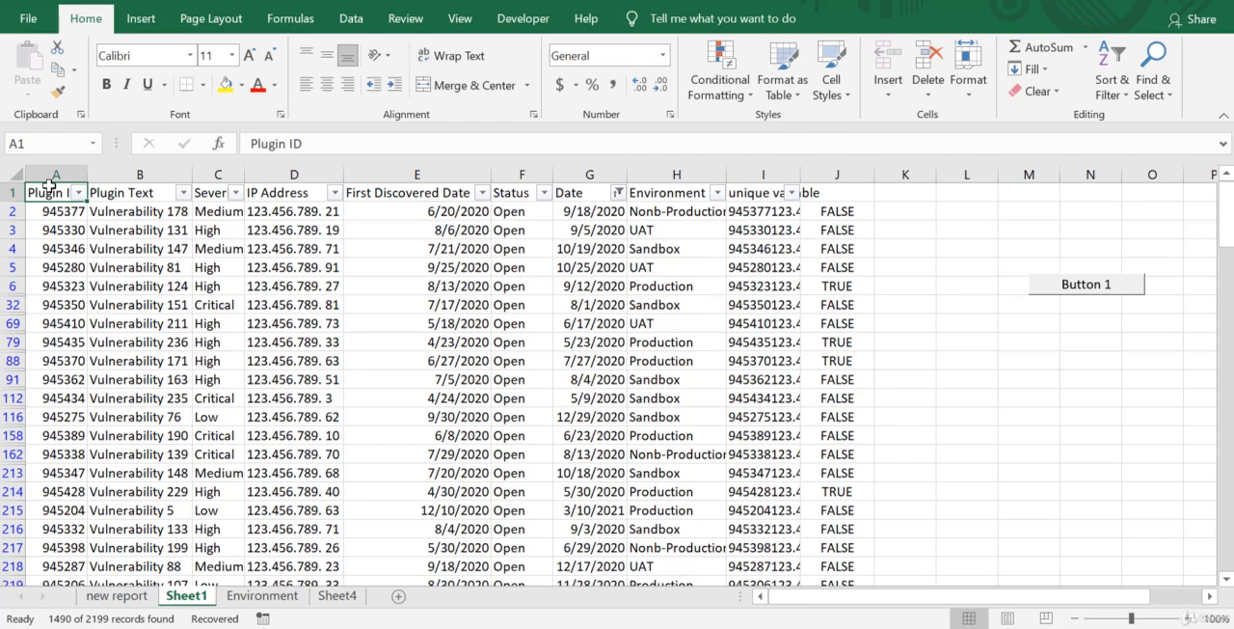
left_click_drag(48, 188, 837, 192)
key("ctrl+shift+Down")
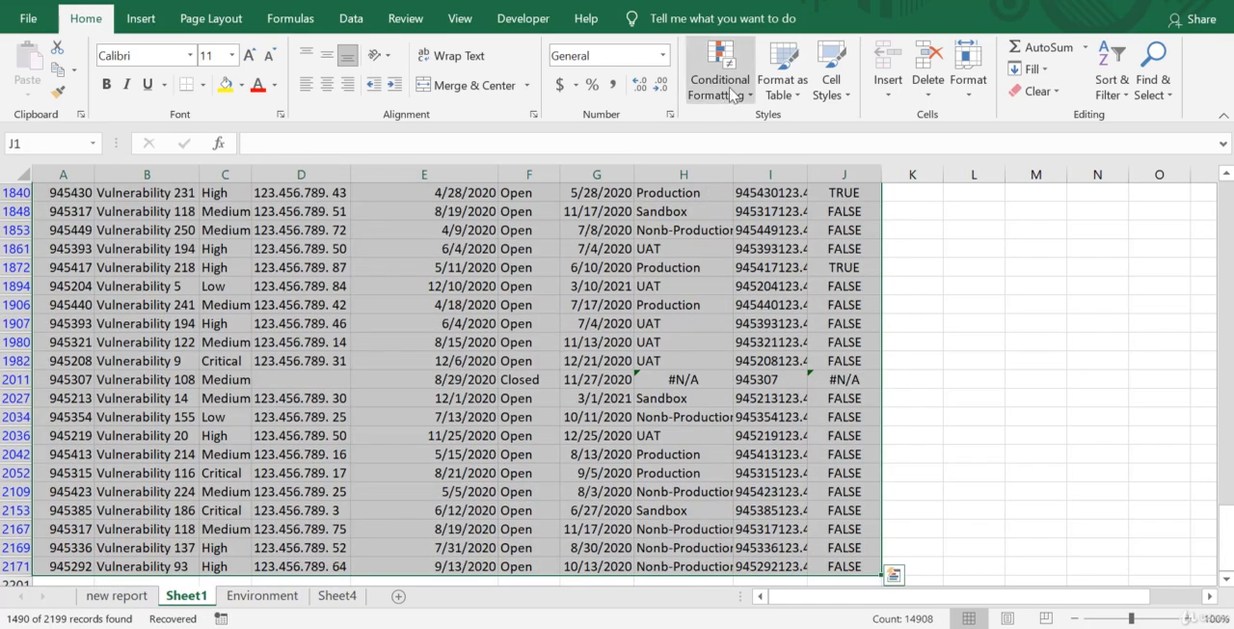
left_click(730, 93)
left_click(756, 336)
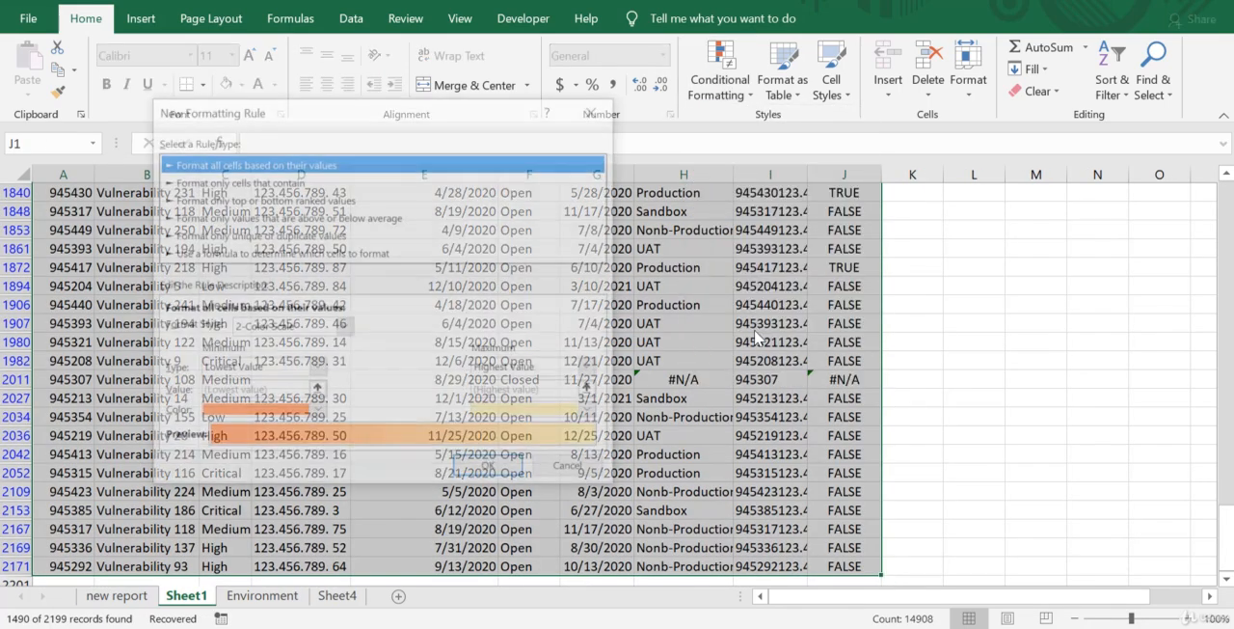
left_click(281, 253)
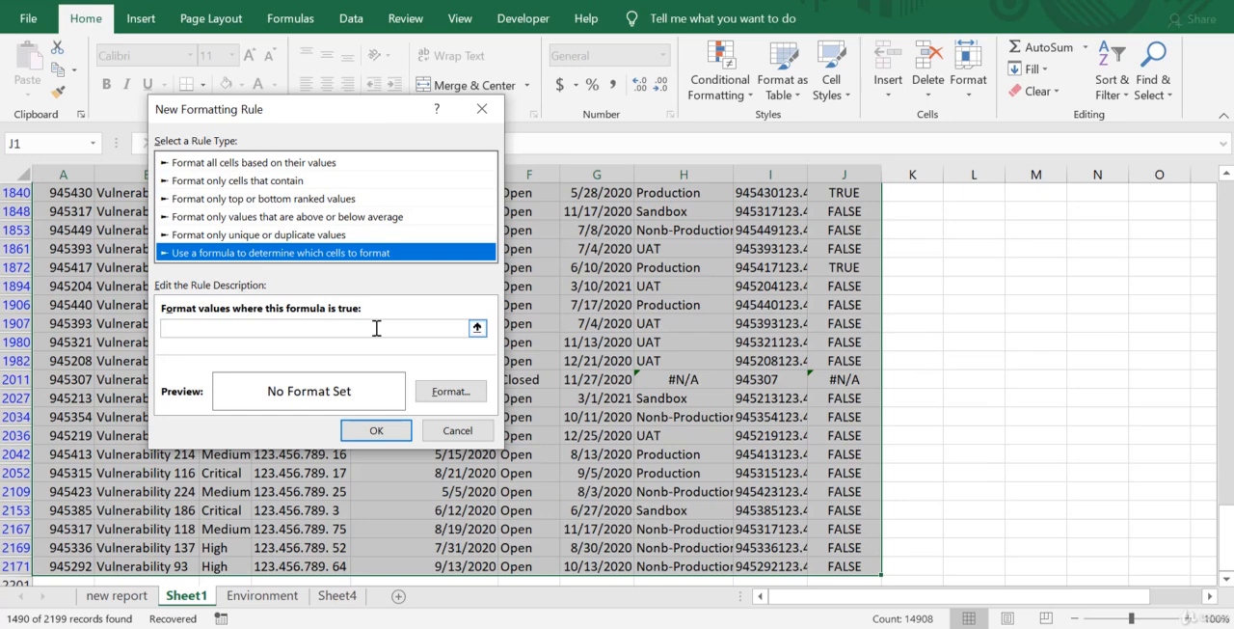
Enter =$J1=TRUE as the formatting rule's formula.
left_click(376, 328)
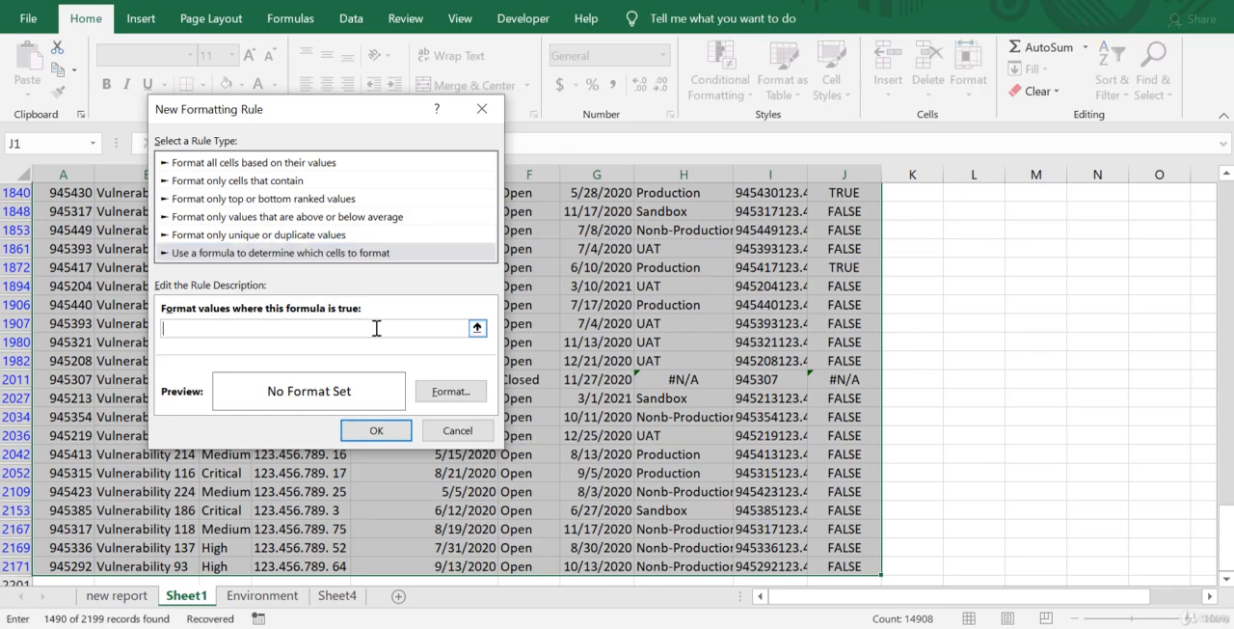
type("=")
type("J")
type("$J")
type("1")
type("=TRUE")
Give the formatting rule a light gold background fill and apply it to the selected table.
left_click(450, 392)
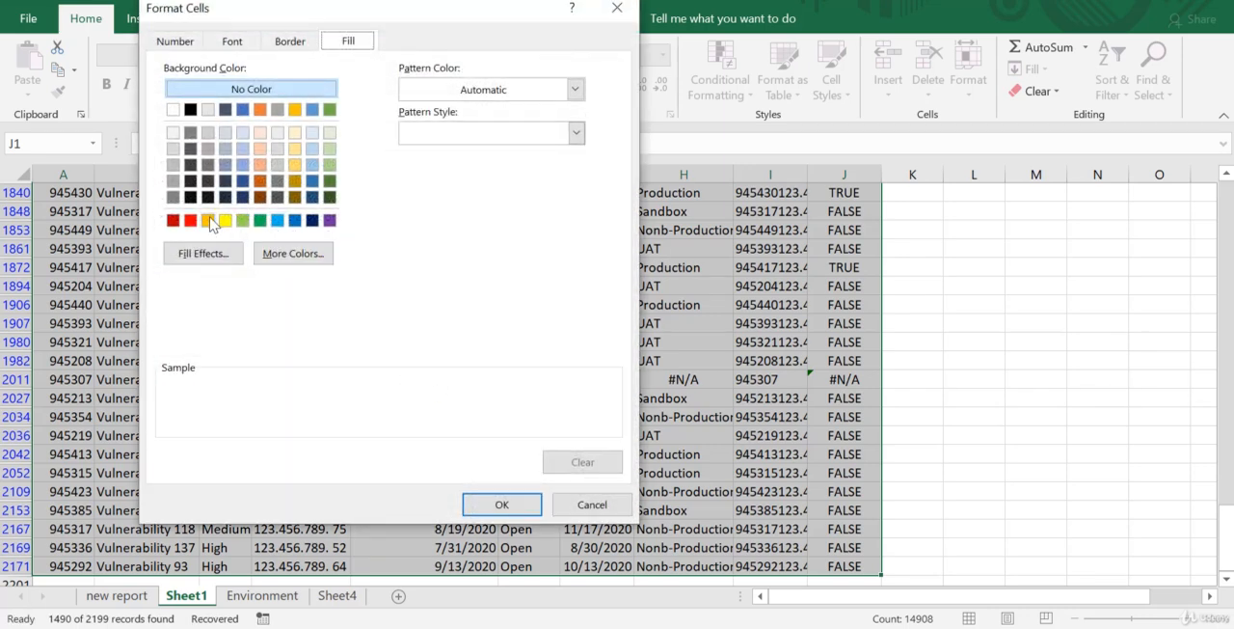
left_click(297, 165)
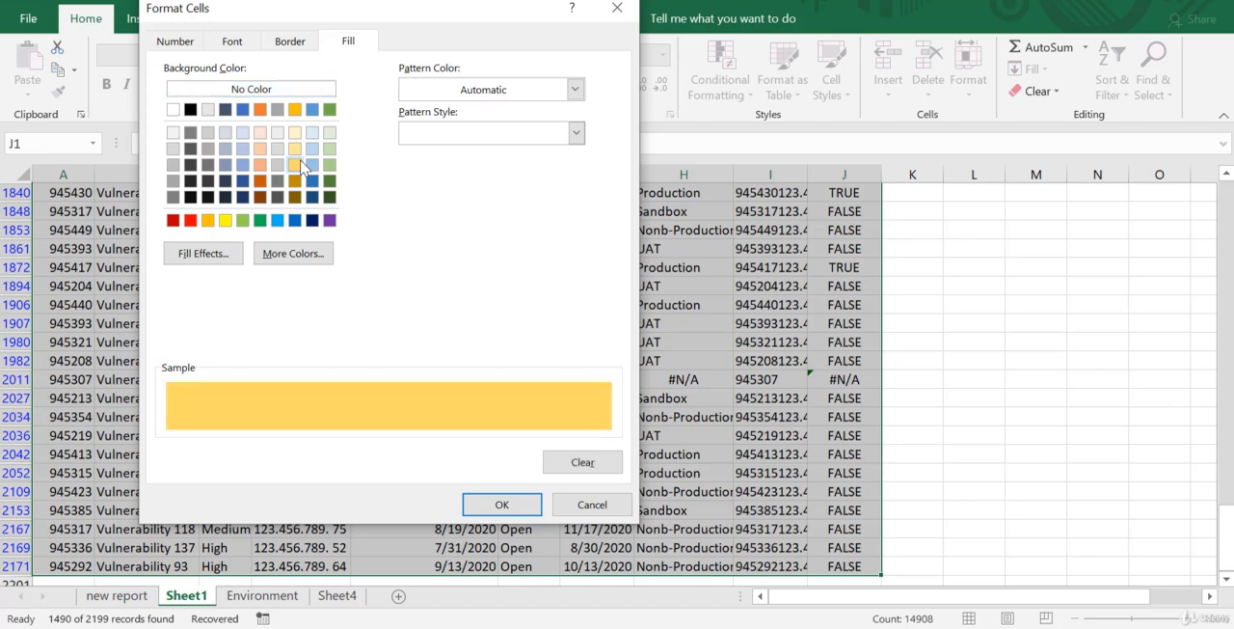
left_click(517, 509)
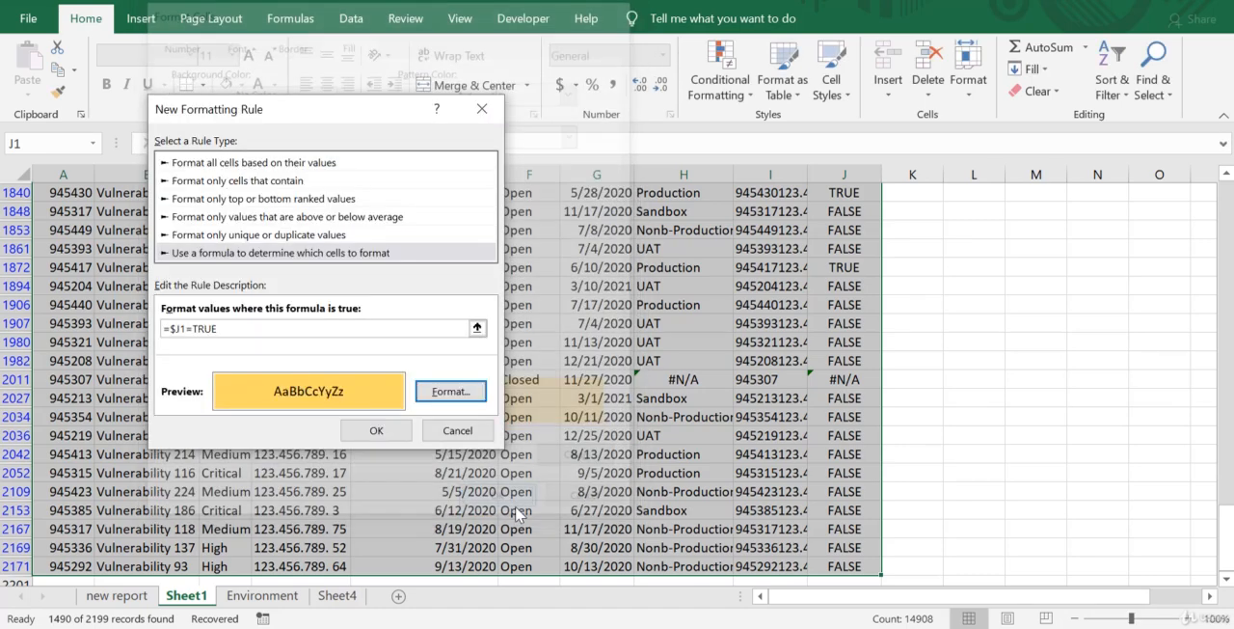
left_click(376, 430)
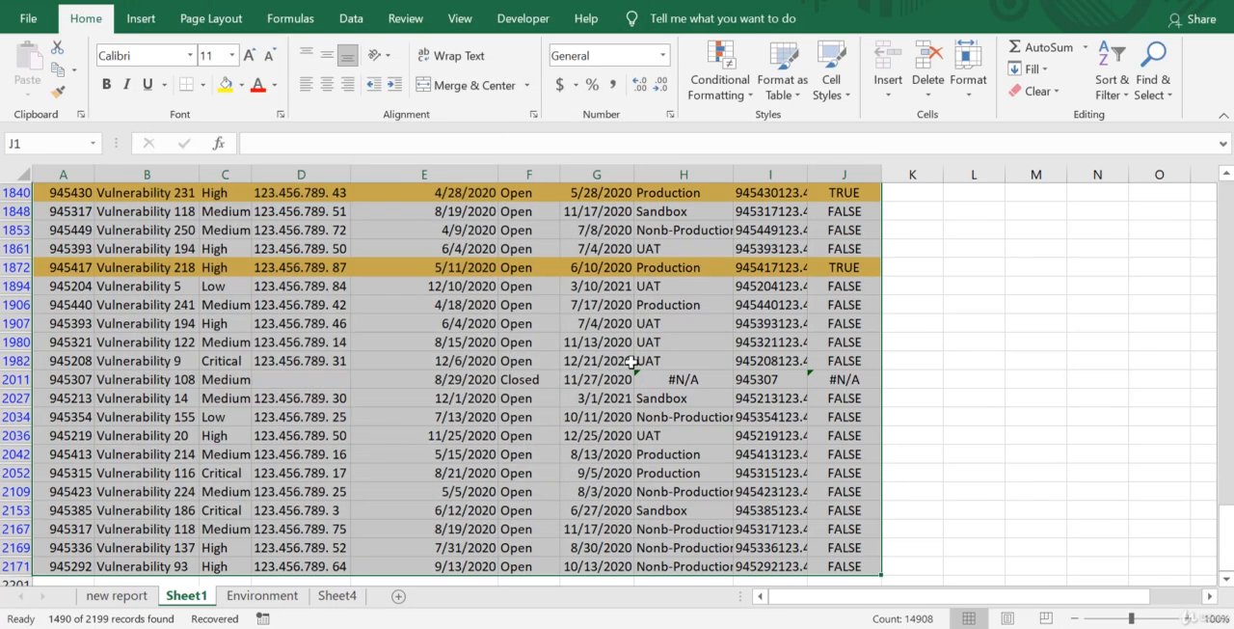
Examine which table rows the new rule highlights, working from the last rows back to the header, and clear the selection.
scroll(632, 362, "up", 15)
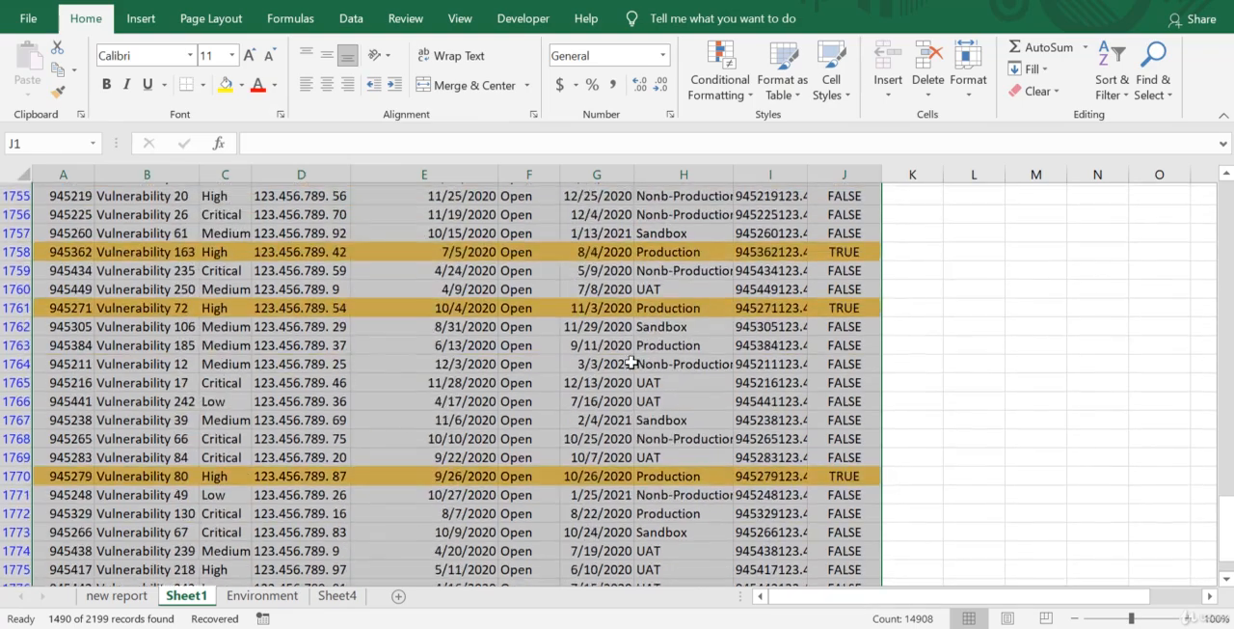
scroll(632, 362, "up", 1)
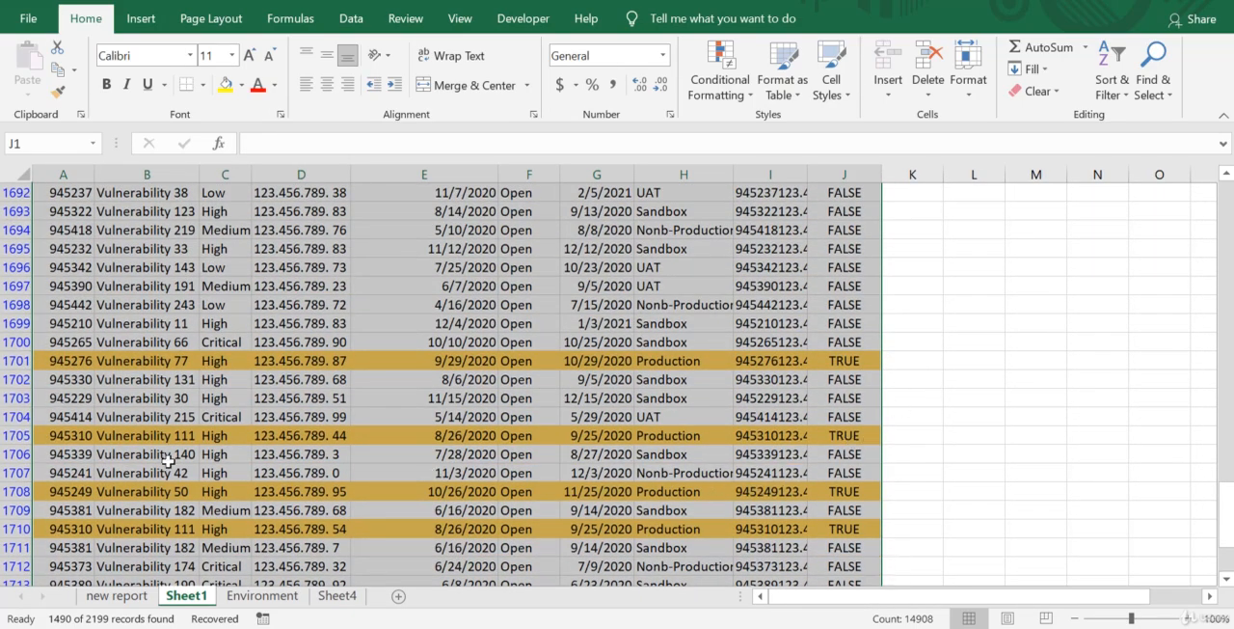
scroll(532, 411, "up", 20)
left_click(781, 323)
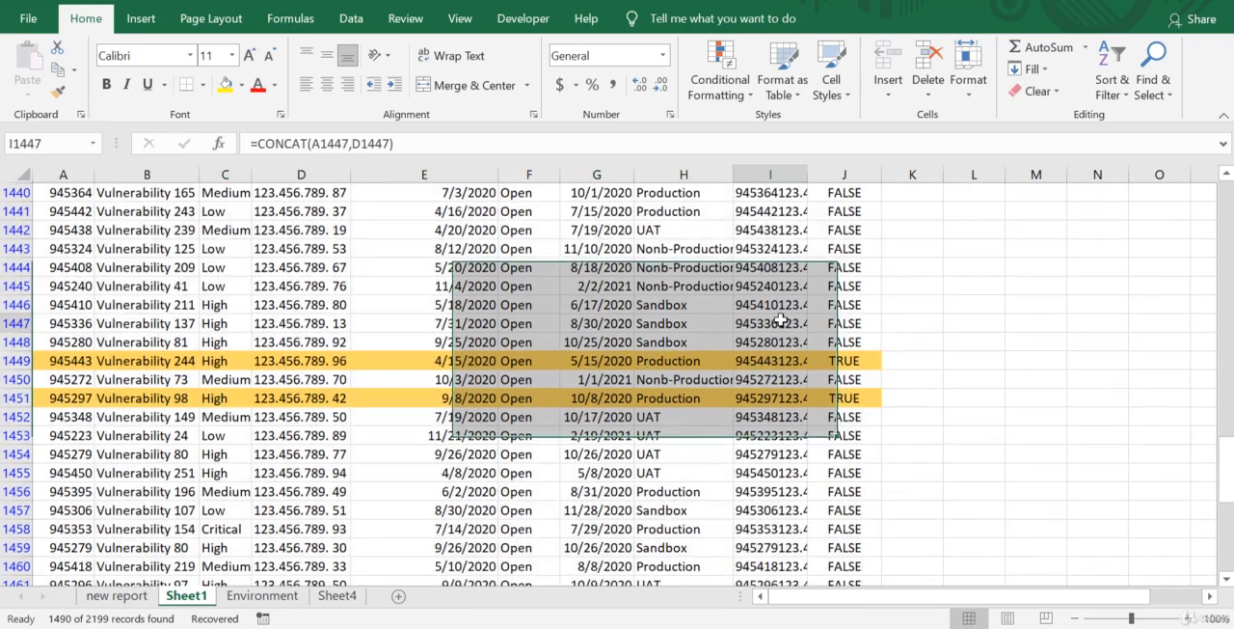
key("ctrl+Up")
left_click(891, 356)
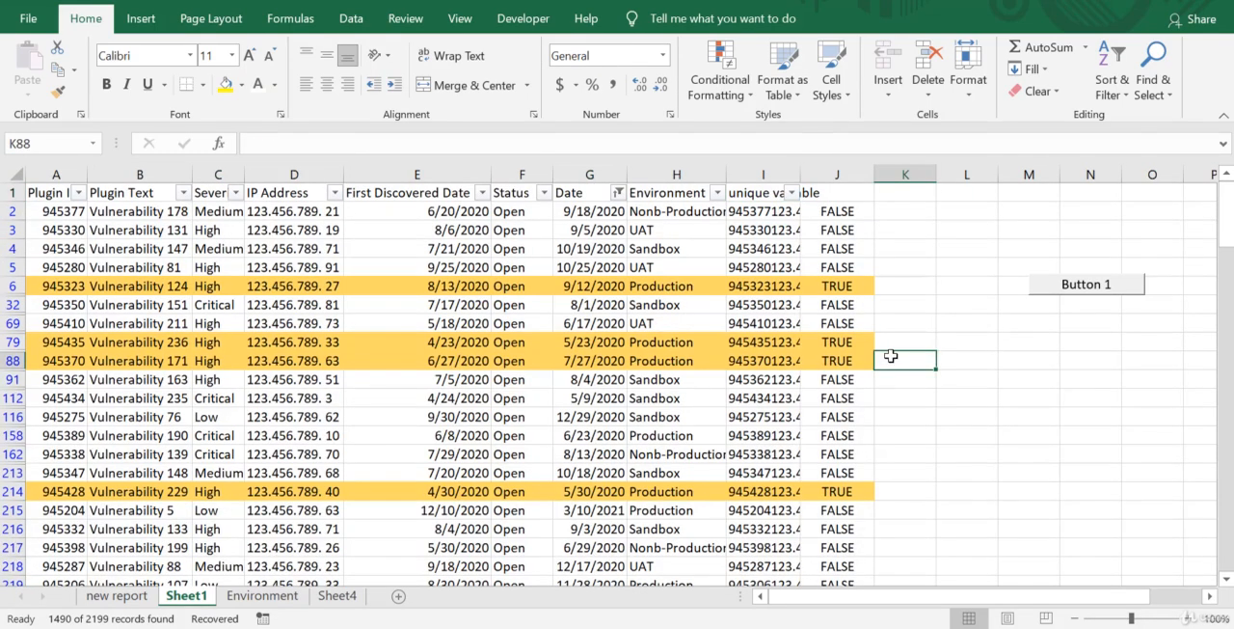